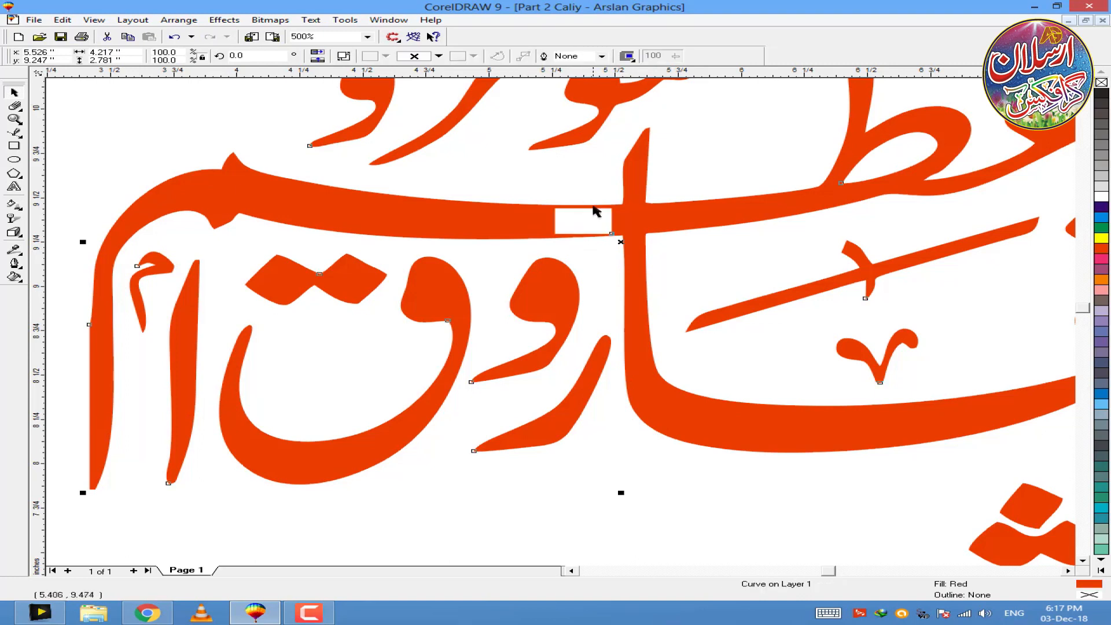
- Reposition the upper-right two-line red lettering slightly near the page's top edge
drag(587, 219, 593, 241)
mouse_move(589, 203)
mouse_down()
mouse_move(595, 260)
mouse_move(600, 236)
mouse_up()
scroll(603, 220, down, 3)
click(626, 228)
scroll(628, 228, down, 4)
scroll(753, 213, up, 3)
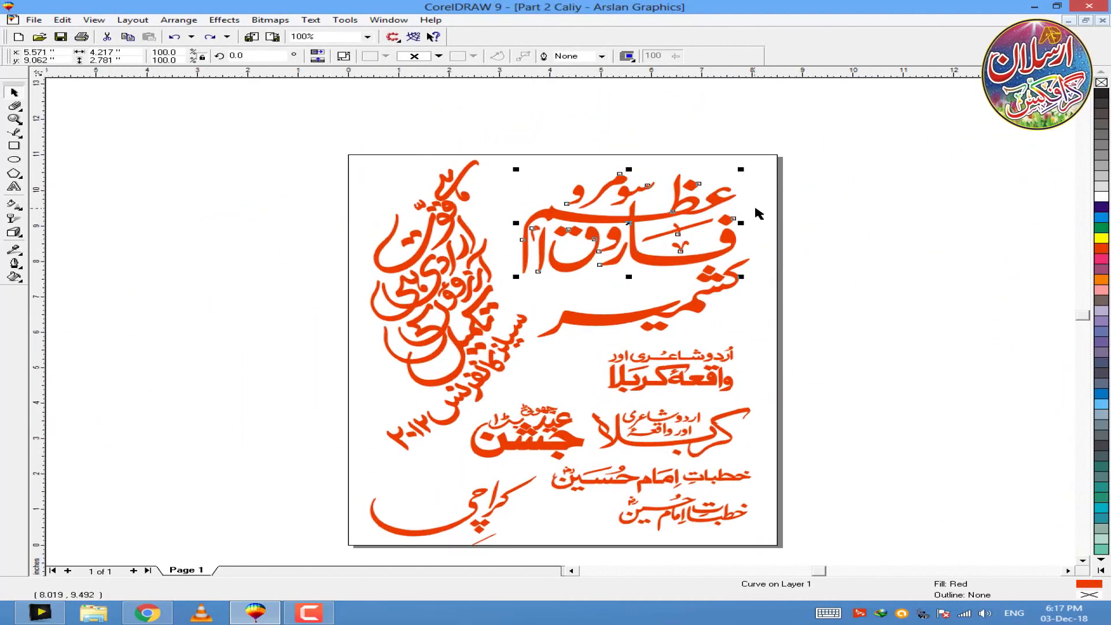
drag(615, 266, 621, 239)
scroll(622, 238, down, 2)
scroll(599, 208, up, 1)
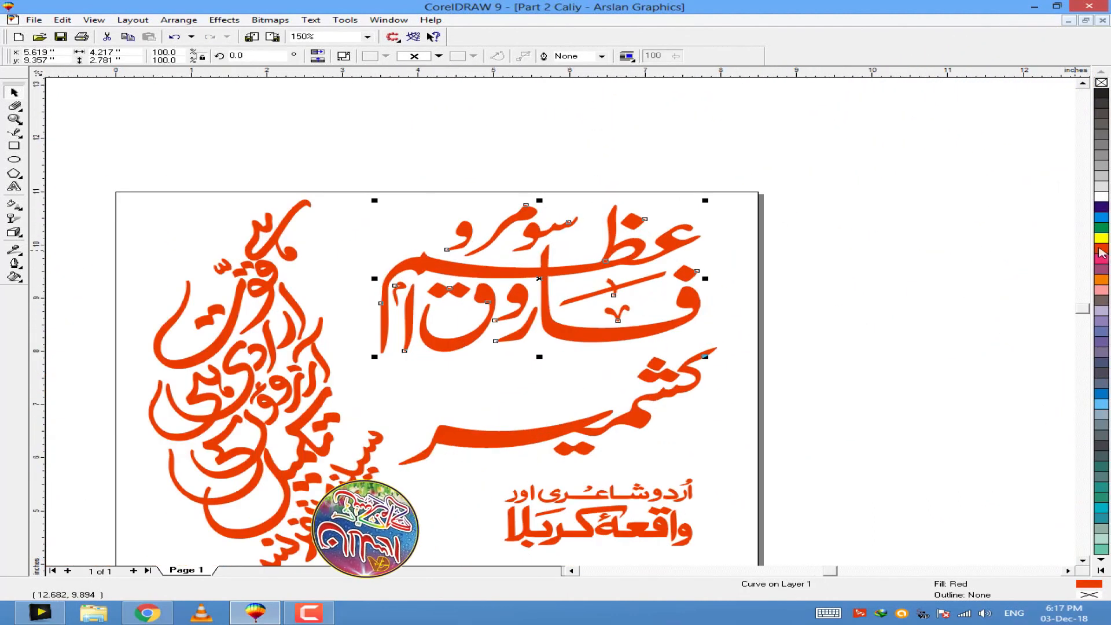
- Fill the upper-right lettering with blue and give it a 16 pt cyan outline
click(1102, 207)
right_click(1102, 217)
click(602, 56)
click(591, 112)
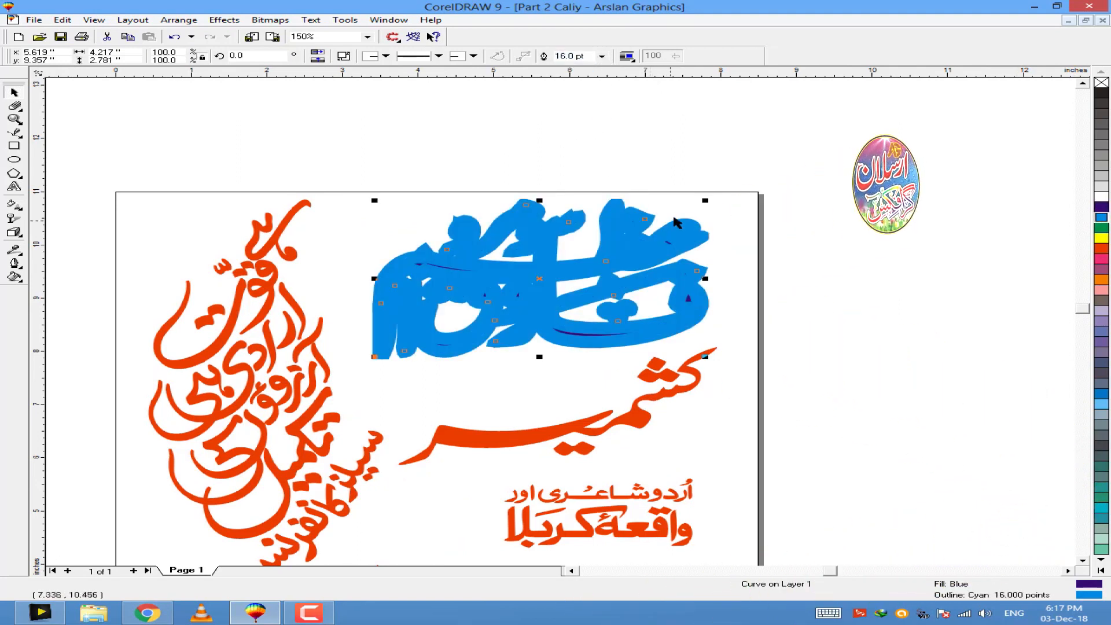
- Place the lettering's outline behind the fill with rounded corners, scaling with the image, and set its width to 24 pt
double_click(1090, 595)
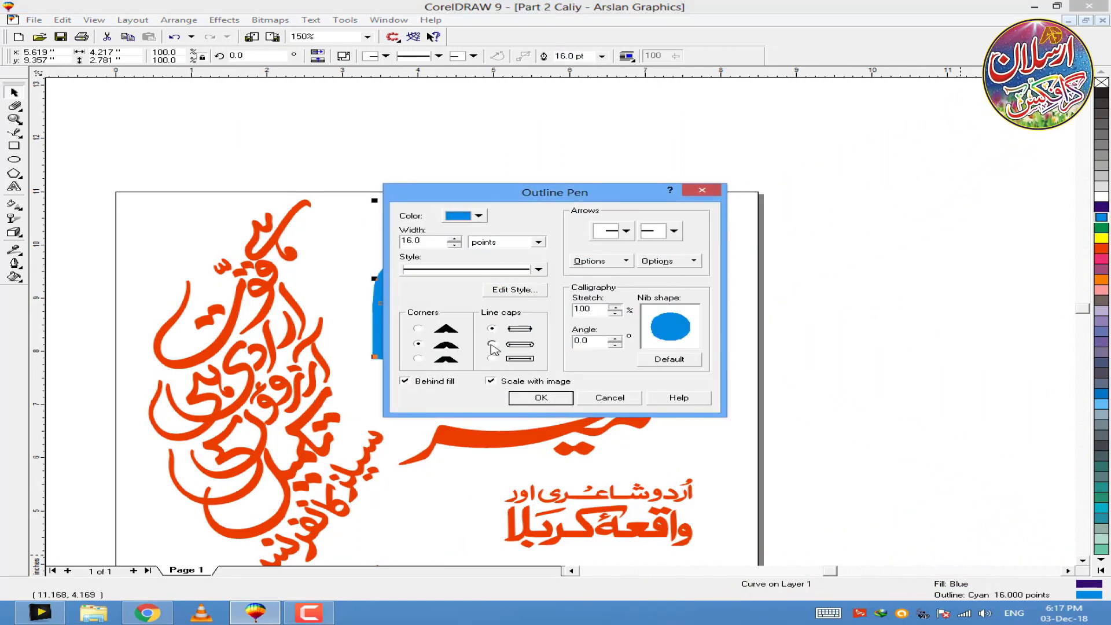
click(522, 398)
click(599, 133)
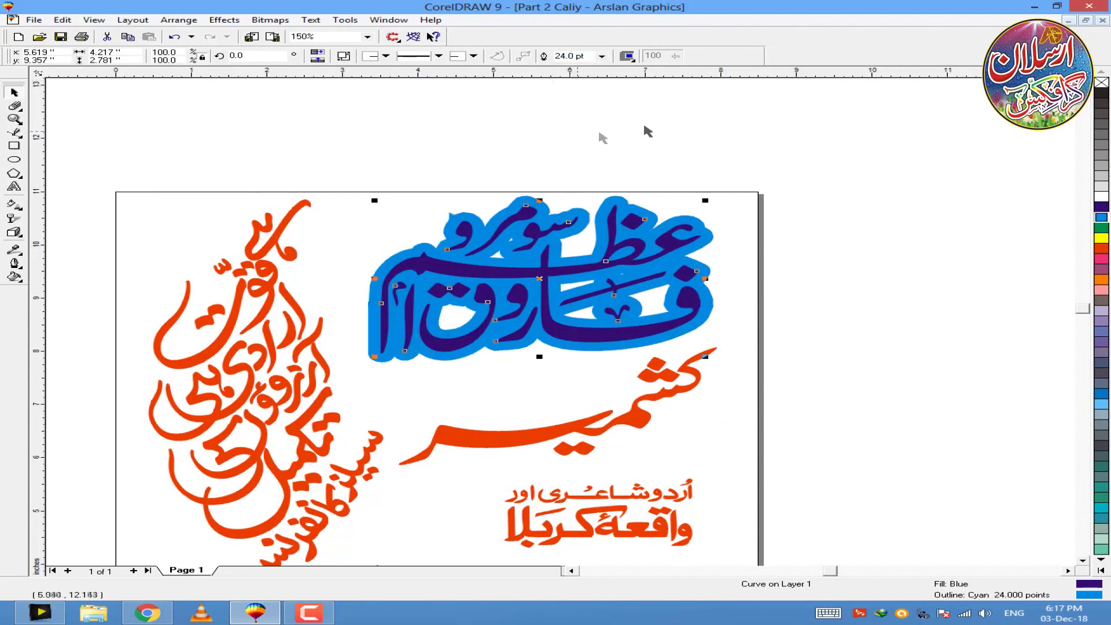
click(642, 121)
- Give the slanted red lettering beside it a 24 pt cyan outline placed behind the fill
scroll(642, 119, down, 1)
click(392, 275)
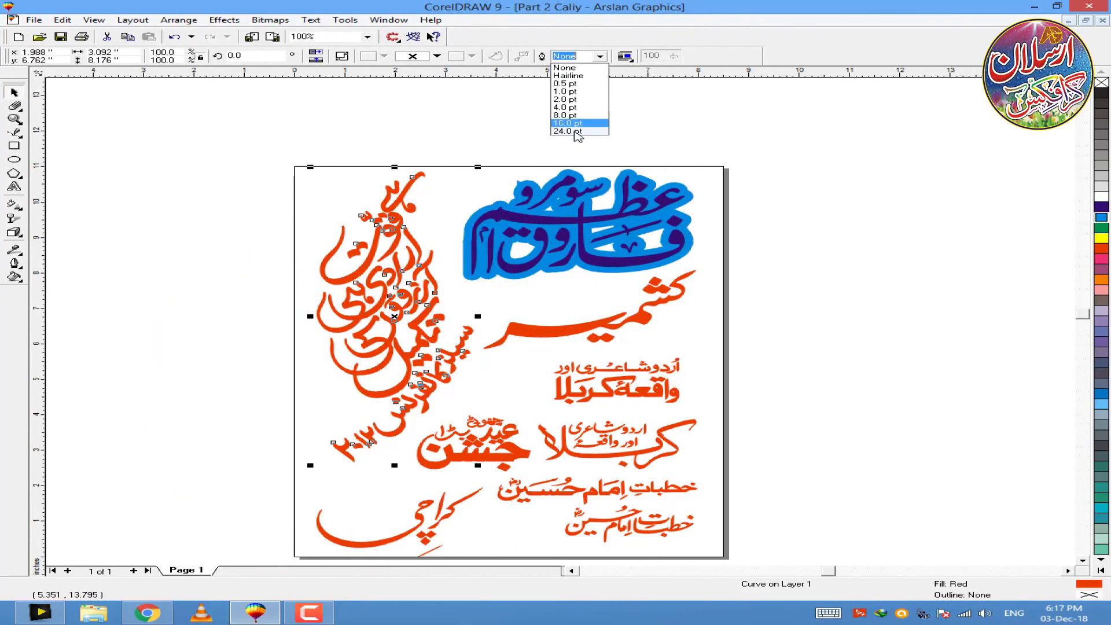
click(576, 131)
shift+click(507, 274)
double_click(1090, 595)
click(530, 397)
- Apply the cyan outline behind the fill to all the remaining red lettering on the page
click(700, 259)
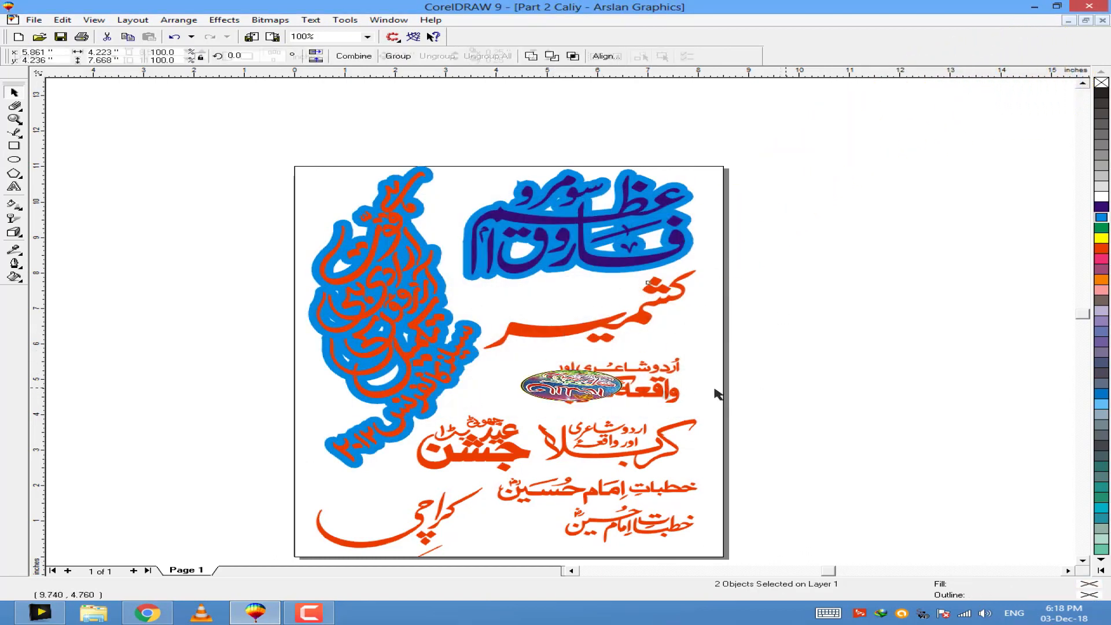
click(651, 370)
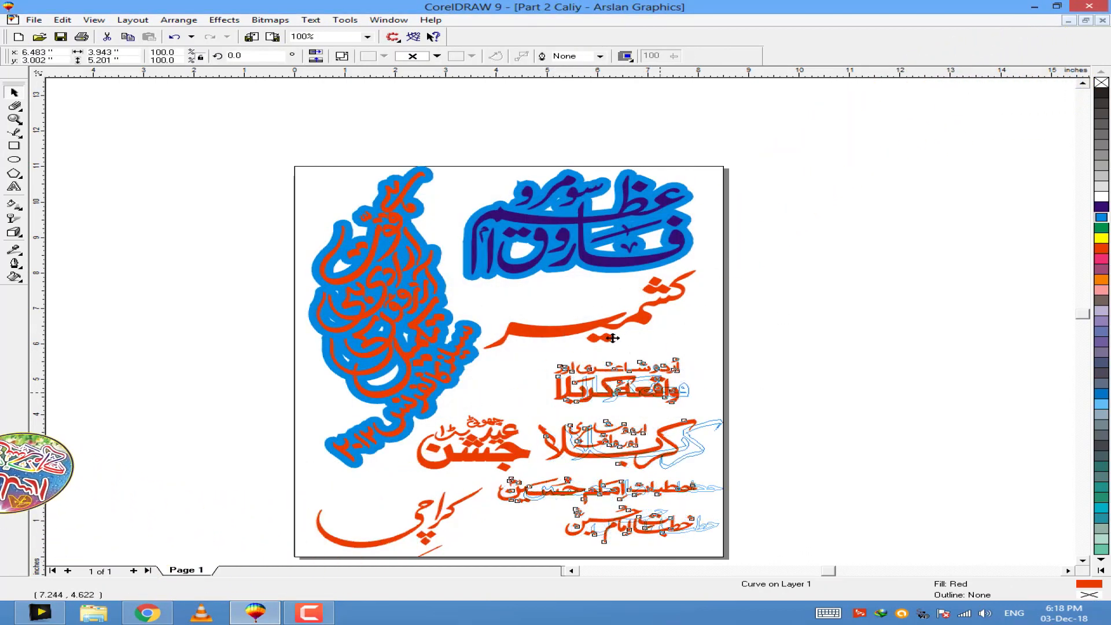
drag(614, 334, 620, 340)
shift+click(627, 394)
shift+click(463, 456)
drag(504, 458, 479, 456)
key(ctrl+z)
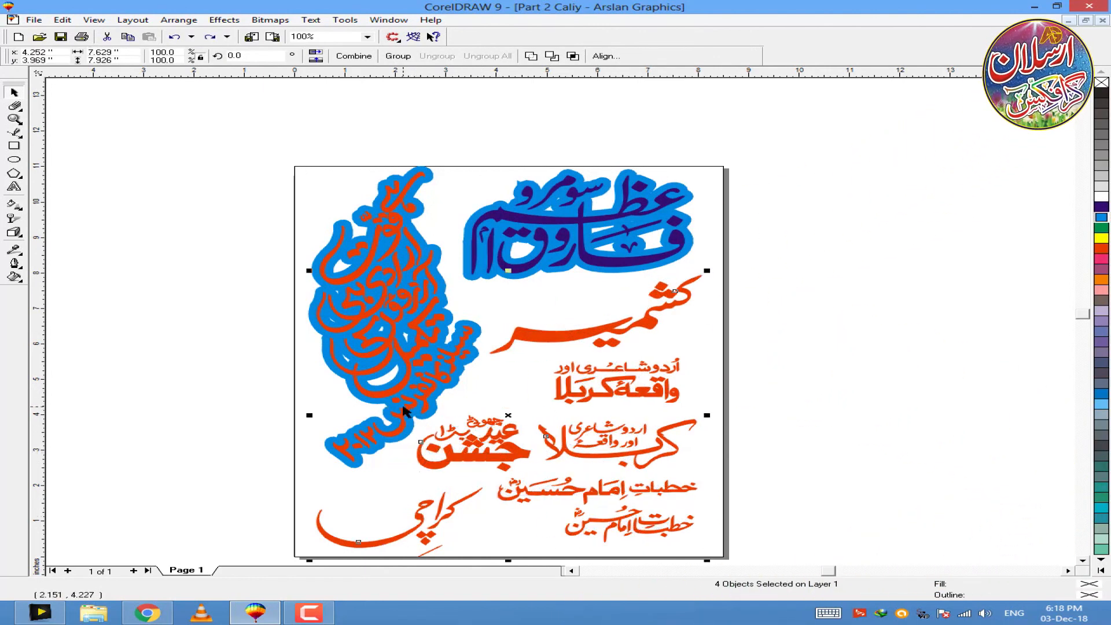
key(F12)
click(540, 398)
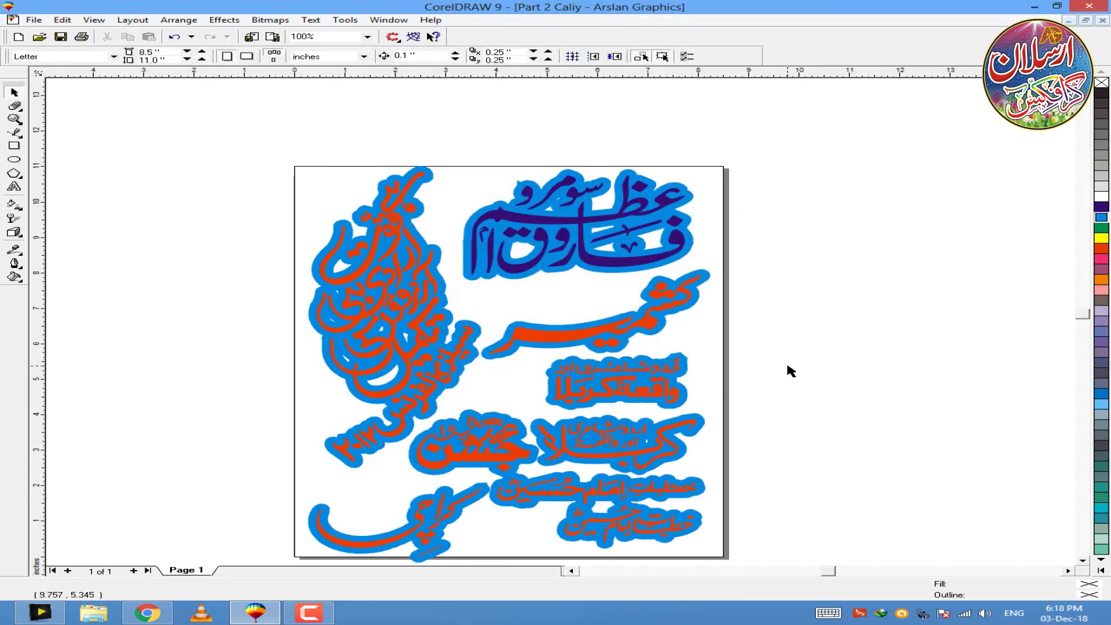
- Import the picture 4224543-nature-hd-wallpaper from the Printing > Background folder on drive F: into the drawing
click(602, 309)
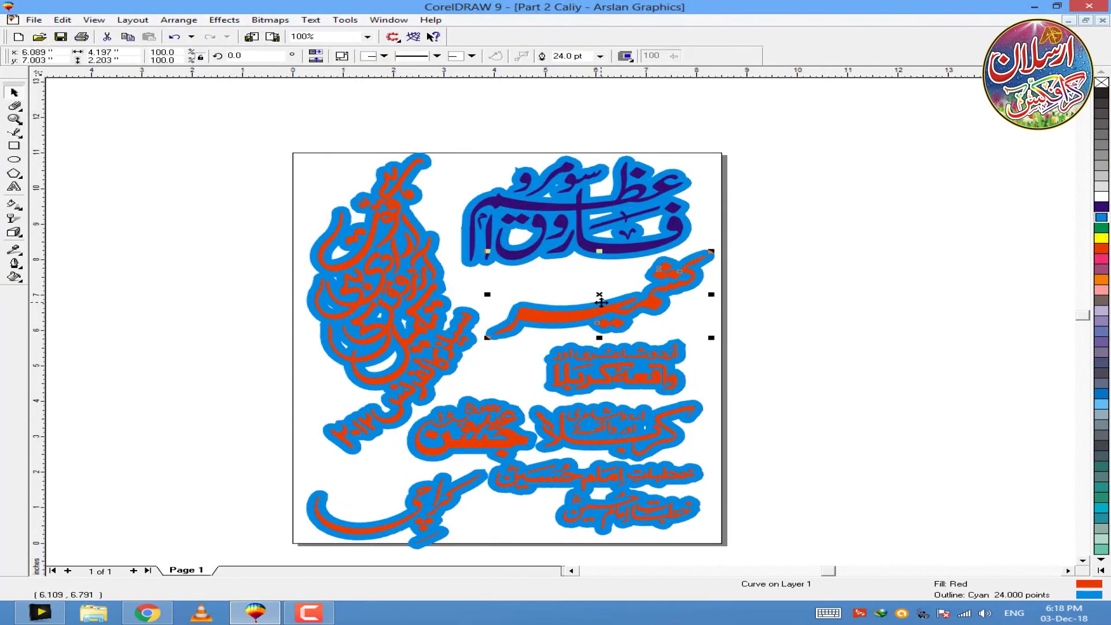
scroll(608, 312, up, 2)
scroll(612, 305, down, 3)
key(super+e)
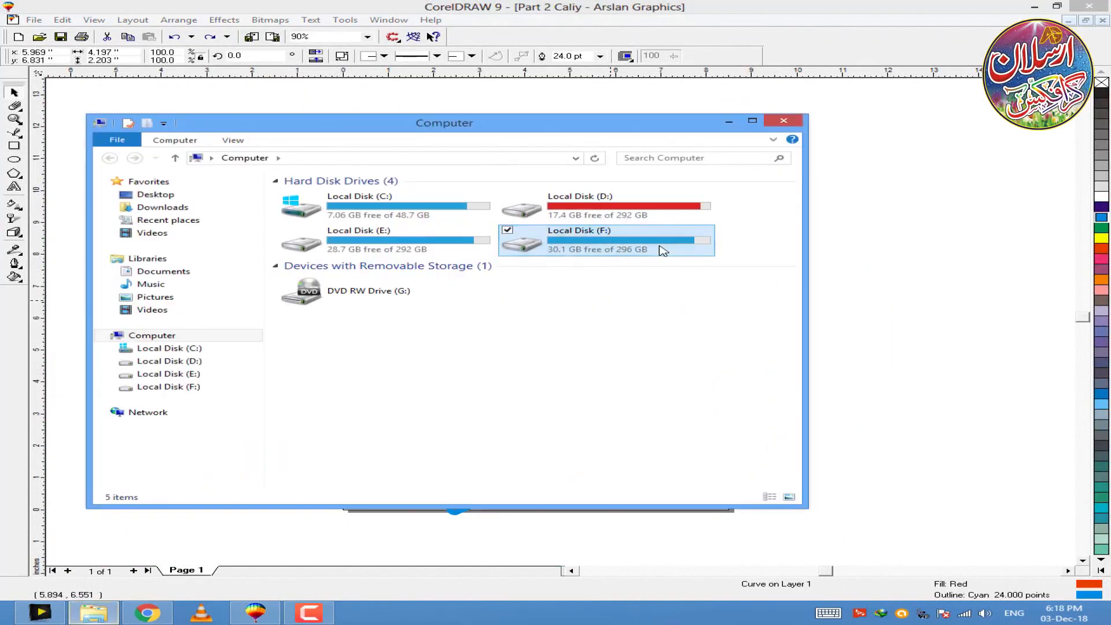
double_click(665, 249)
double_click(412, 353)
double_click(424, 278)
drag(797, 188, 806, 247)
double_click(627, 420)
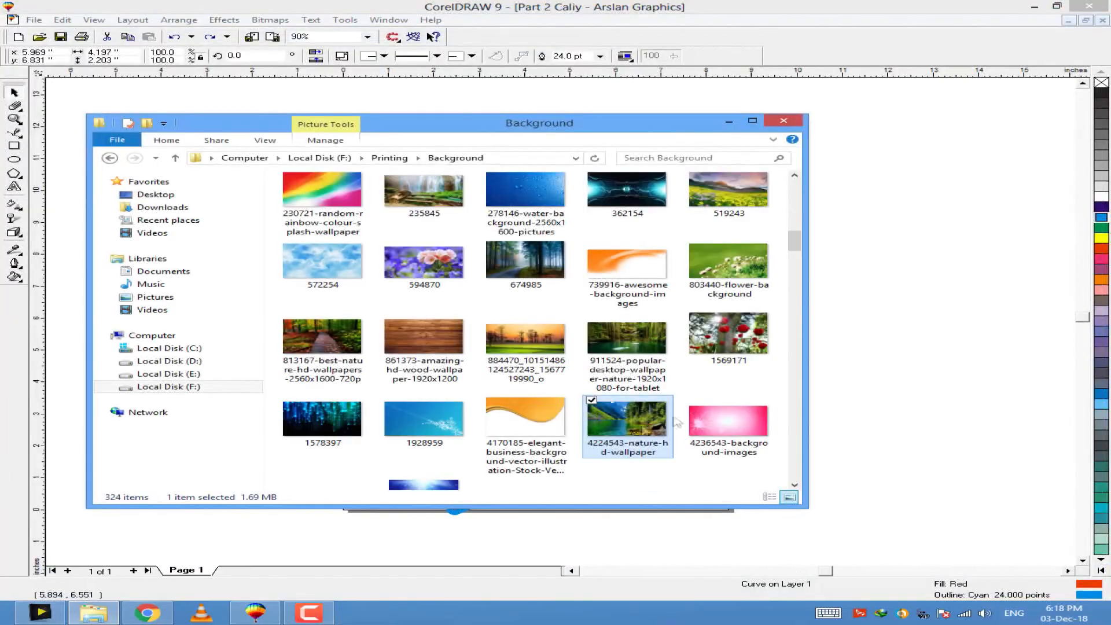
drag(676, 419, 859, 336)
click(924, 346)
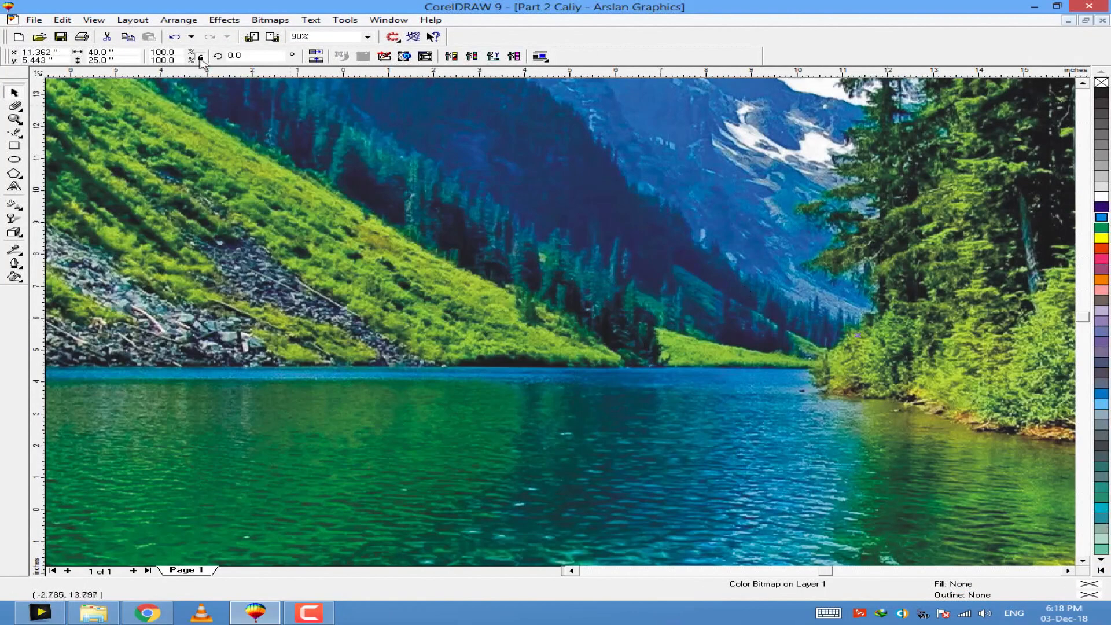
- Scale the imported landscape picture to 2 percent in width and height
text(2)
key(Tab)
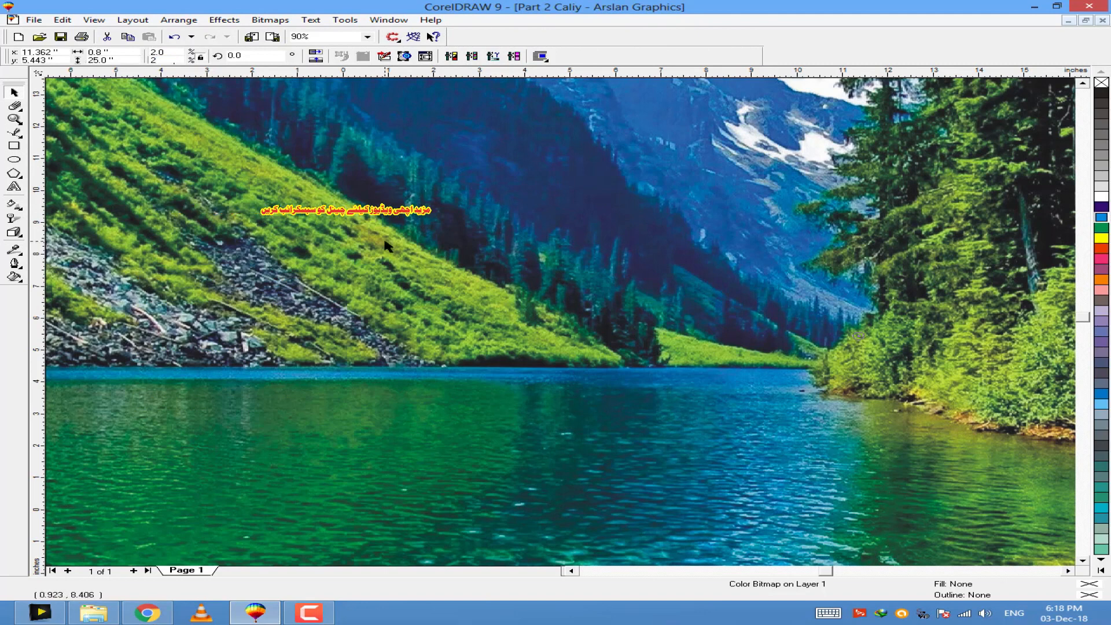
text(2)
key(Return)
mouse_move(871, 342)
mouse_down()
mouse_move(809, 315)
mouse_move(873, 349)
mouse_up()
- PowerClip the landscape picture inside the red Kashmir lettering below the blue lettering
key(alt+c)
key(w)
key(p)
click(584, 314)
scroll(614, 315, up, 4)
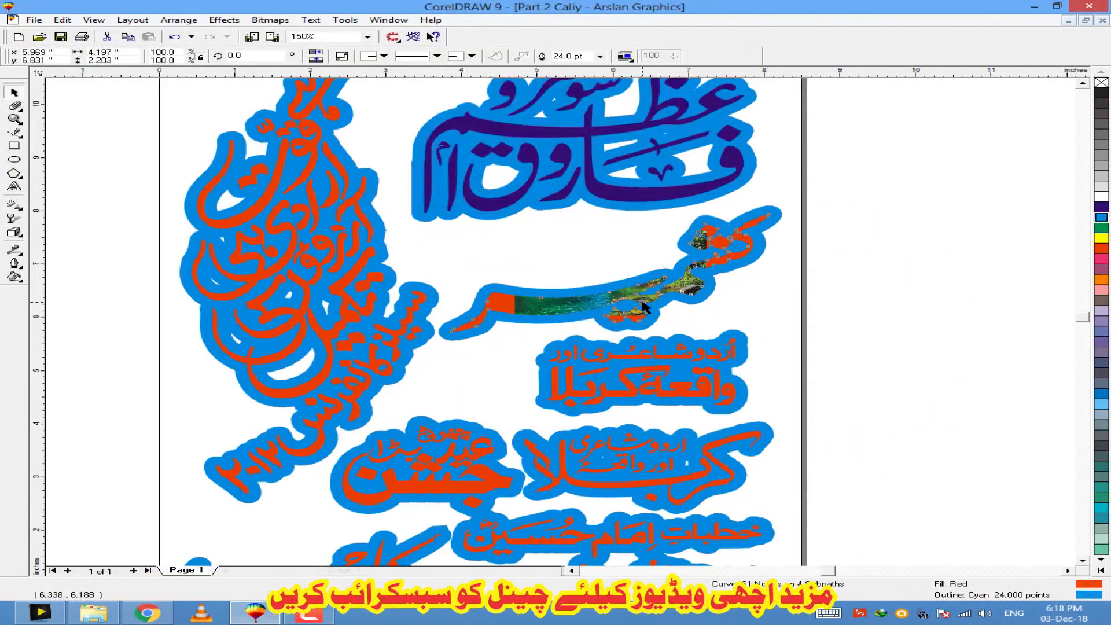
- Edit the PowerClip contents and shrink the picture to about 1.27 by 0.79 inches over the lettering's left end
key(alt+c)
key(w)
key(e)
drag(689, 353, 550, 409)
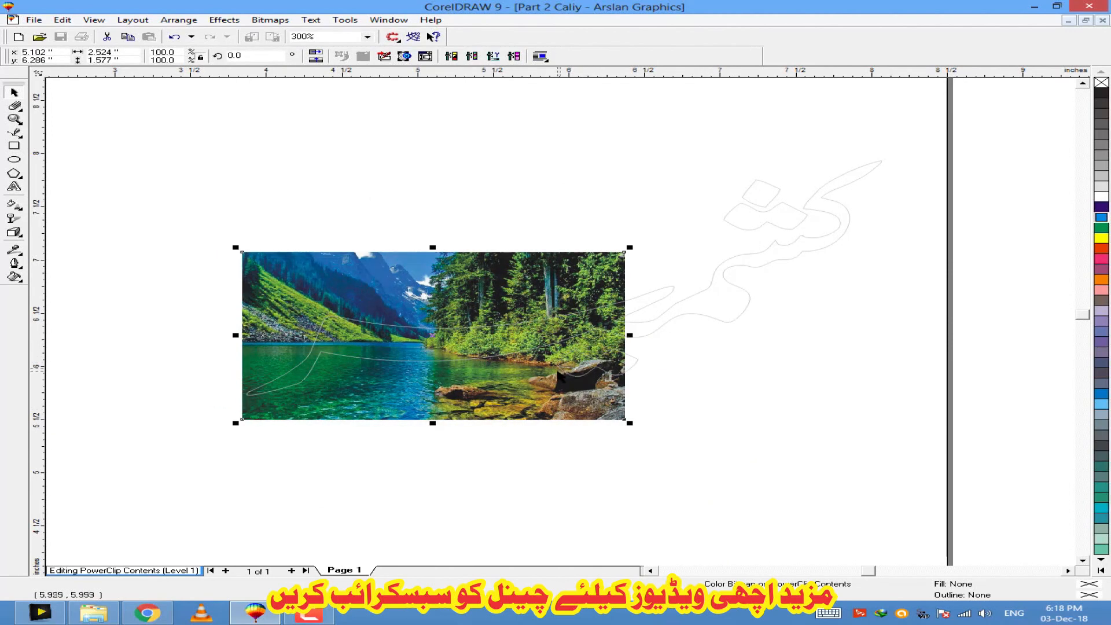
drag(633, 249, 533, 293)
drag(442, 322, 341, 337)
click(507, 451)
- Duplicate the picture horizontally and nudge the copy against the original's right edge
drag(243, 341, 442, 342)
right_click(442, 342)
click(408, 418)
scroll(422, 335, up, 1)
click(443, 347)
scroll(420, 366, up, 2)
key(Left)
key(Left)
key(Right)
key(Right)
key(Left)
click(485, 428)
- Mirror the copied picture horizontally and fit its edge flush against the original
click(323, 54)
key(ctrl+z)
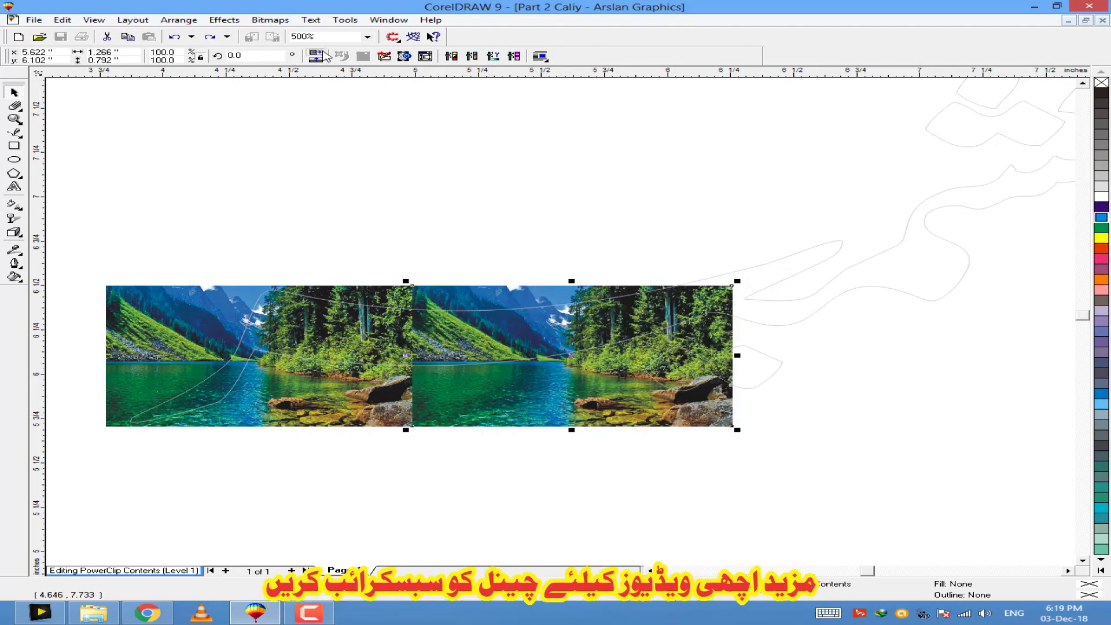
click(316, 52)
scroll(400, 386, up, 3)
key(Right)
drag(605, 314, 557, 311)
key(F3)
key(F3)
scroll(559, 315, up, 3)
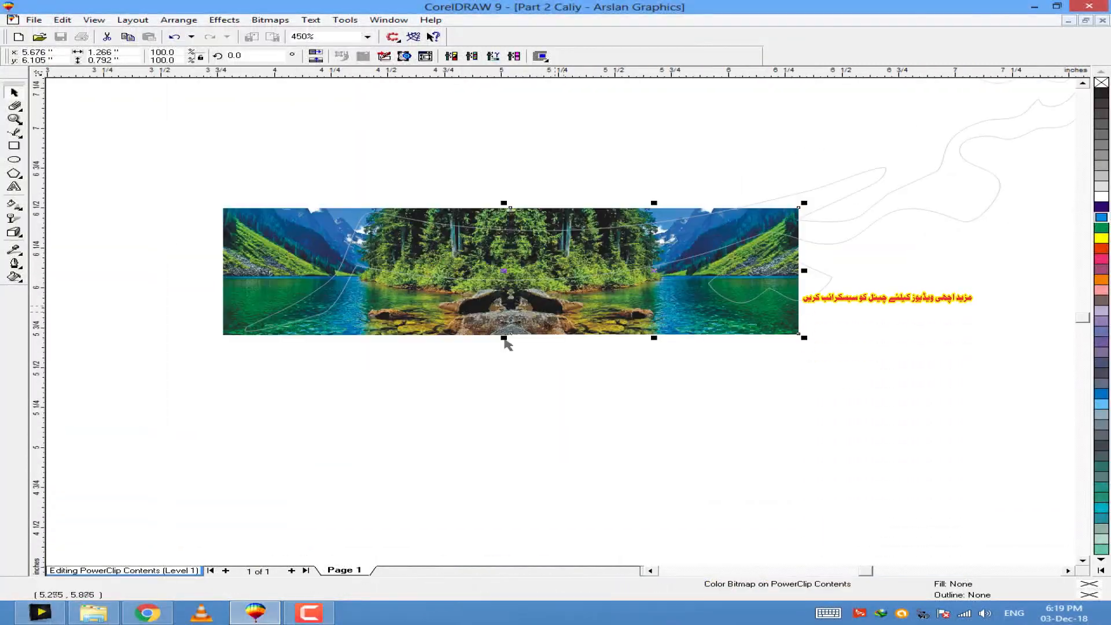
- Rotate both pictures together slightly counterclockwise to follow the lettering's slope
scroll(221, 452, down, 1)
scroll(702, 315, up, 1)
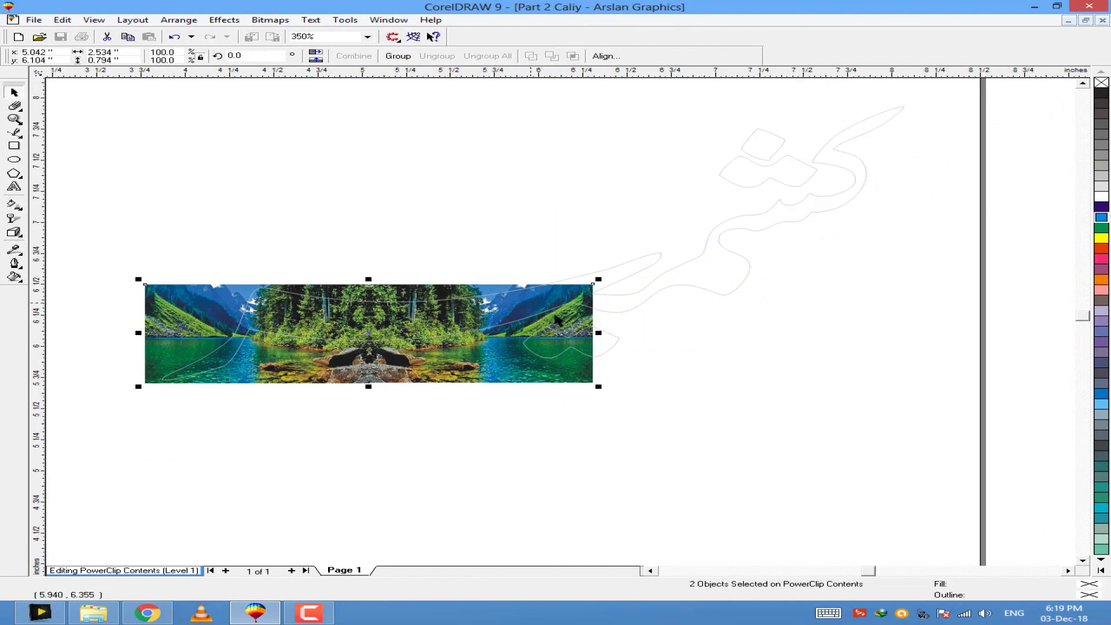
mouse_move(603, 280)
mouse_down()
mouse_move(658, 265)
mouse_move(605, 265)
mouse_up()
click(509, 364)
click(591, 446)
- Duplicate the mirrored picture and place the copy at the right end of the strip
drag(480, 347, 701, 333)
right_click(702, 333)
shift+click(479, 355)
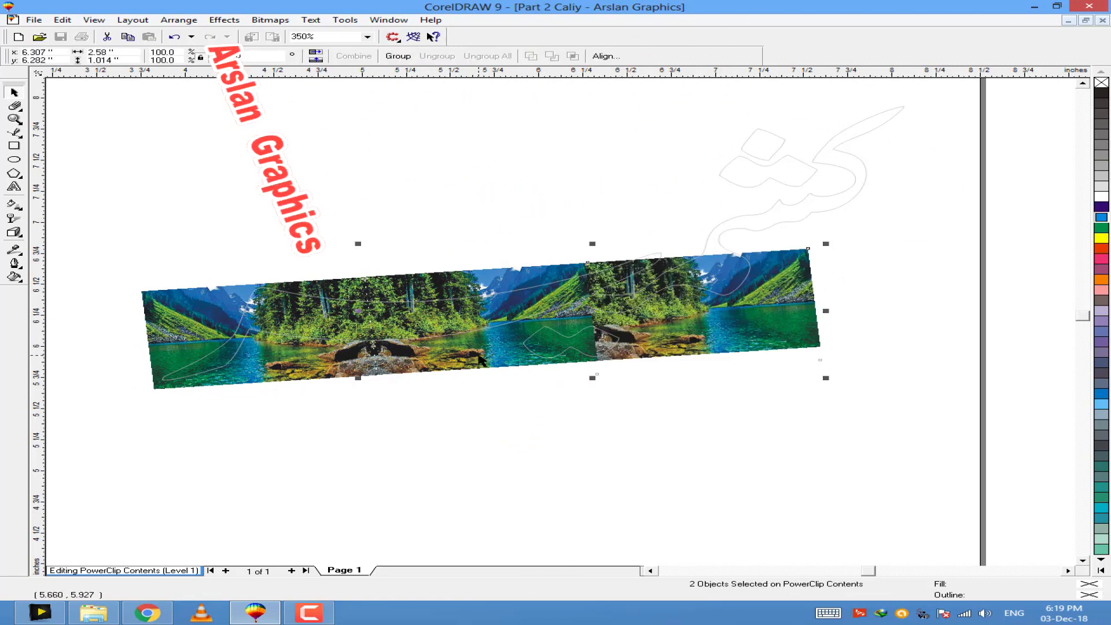
key(e)
key(ctrl+z)
- Try mirroring the third picture in different directions, undoing each attempt
click(586, 441)
scroll(611, 301, up, 1)
click(614, 300)
click(315, 52)
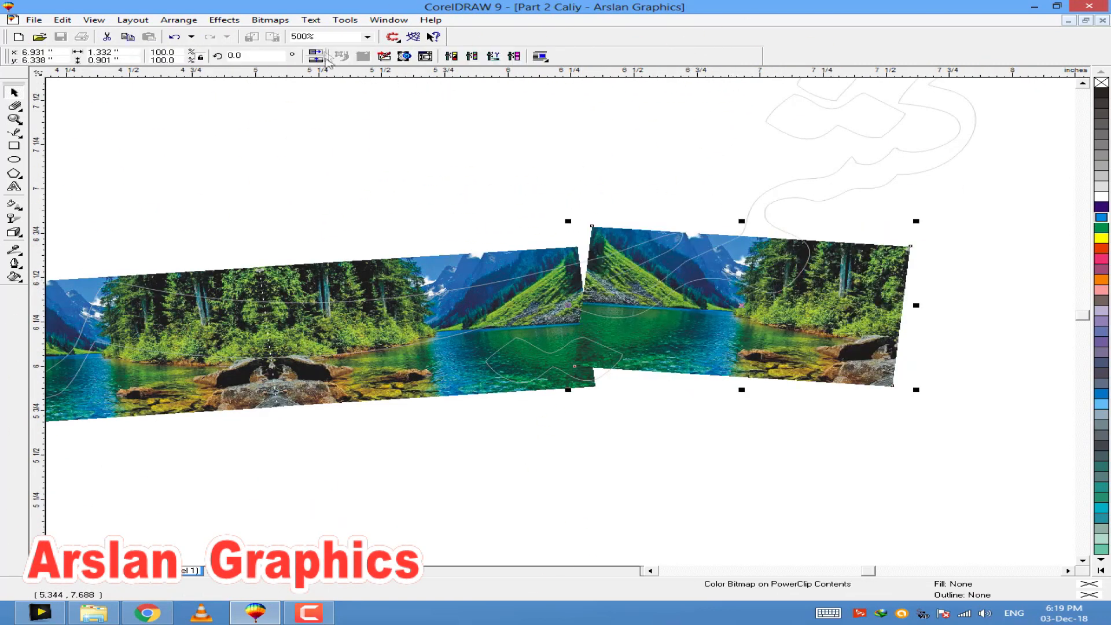
key(ctrl+z)
click(317, 52)
click(319, 60)
key(ctrl+z)
key(ctrl+z)
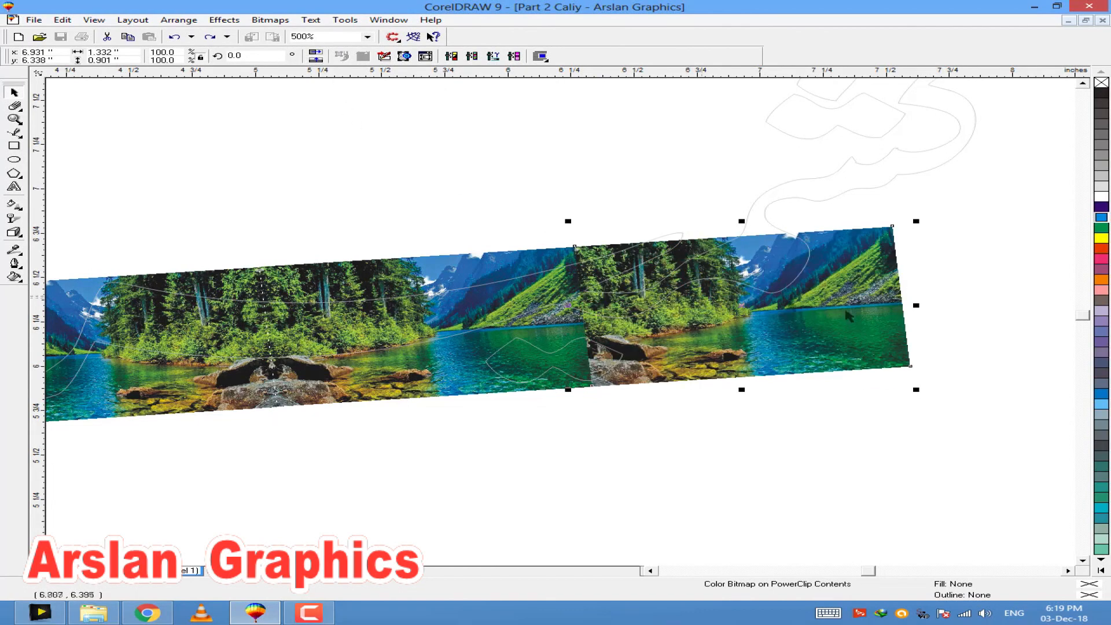
- Mirror the third picture horizontally, rotate it to continue the strip's slope, and finish editing the PowerClip contents
click(316, 52)
click(827, 275)
drag(916, 222, 886, 206)
scroll(618, 264, up, 1)
scroll(580, 301, down, 4)
click(820, 261)
scroll(820, 260, up, 3)
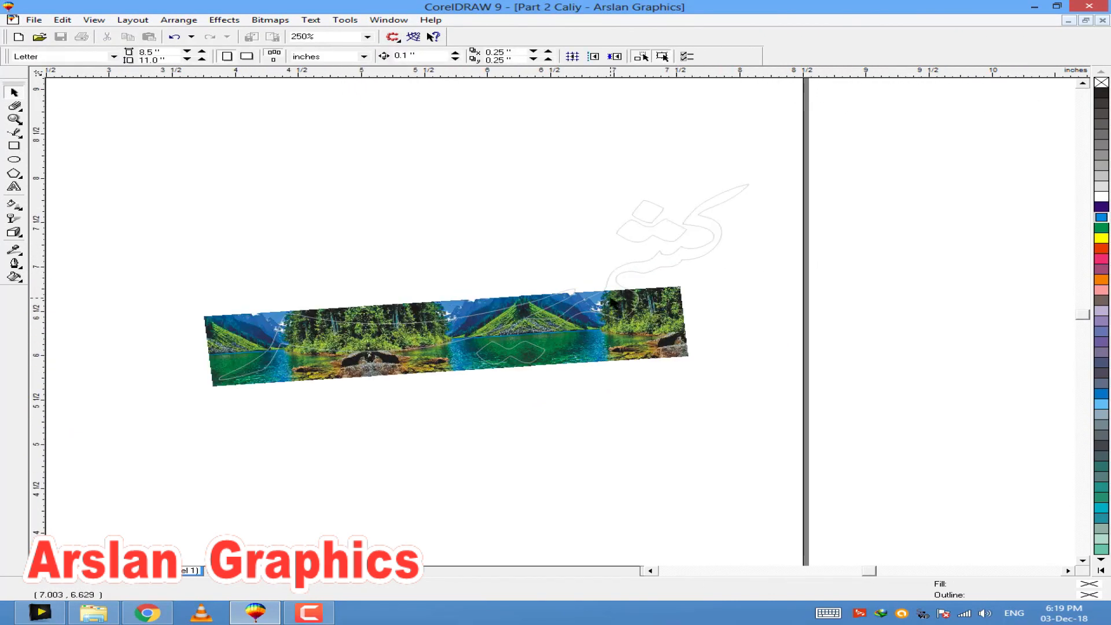
click(610, 301)
scroll(538, 293, up, 1)
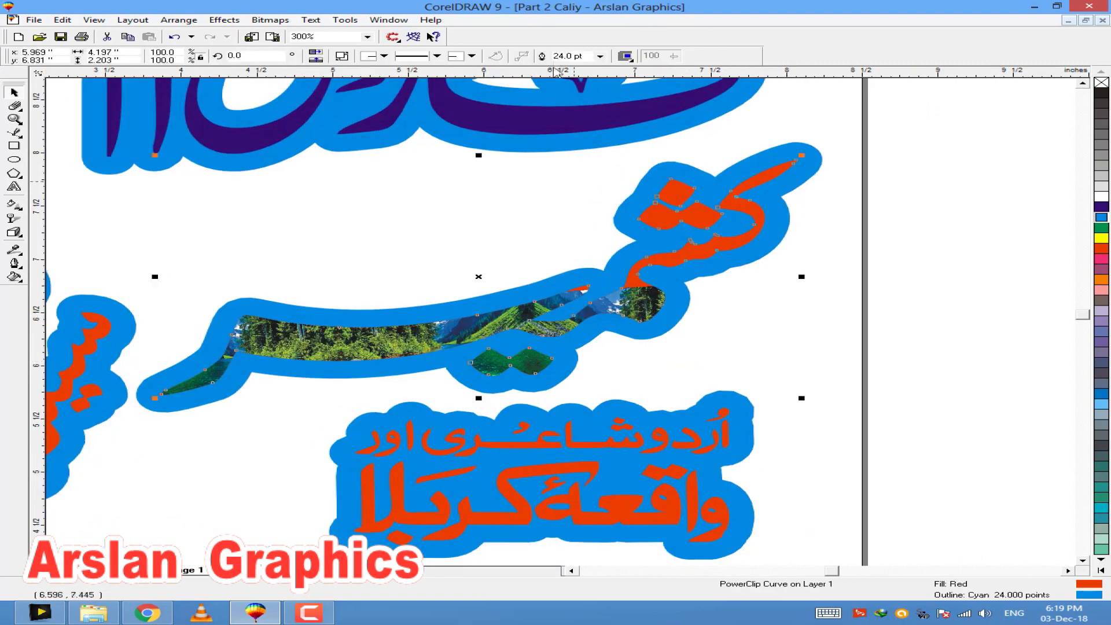
- Set the outline of the picture-filled Kashmir lettering to 8 pt
click(602, 57)
click(579, 123)
click(754, 283)
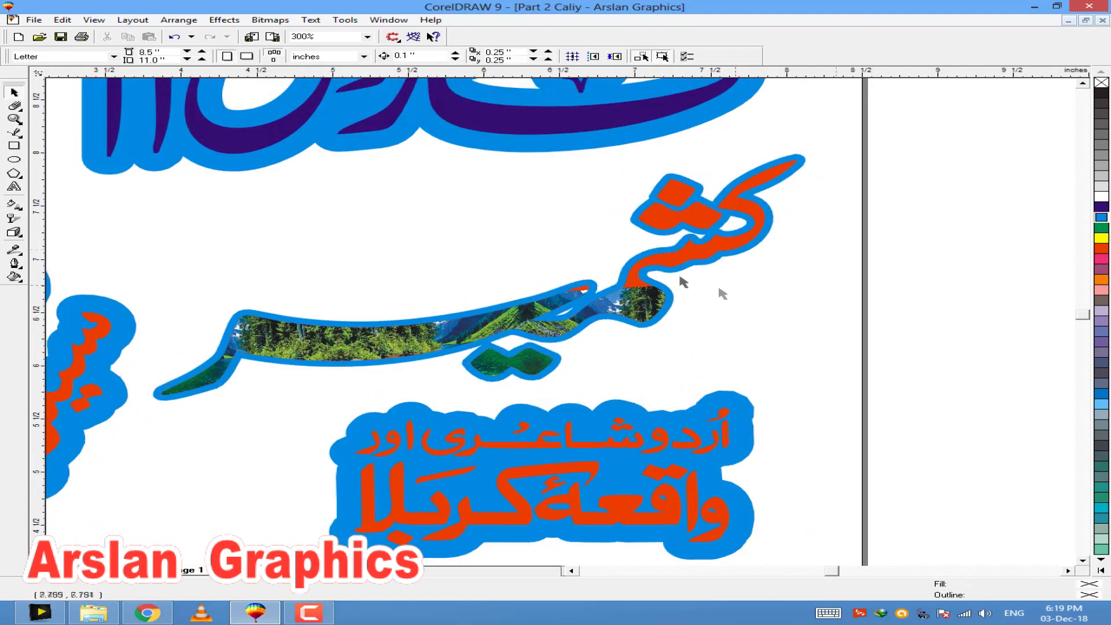
scroll(581, 340, down, 2)
scroll(580, 341, up, 2)
- Reopen the PowerClip contents and place a copy of the whole picture strip over the lettering's unfilled upper-right part
right_click(612, 307)
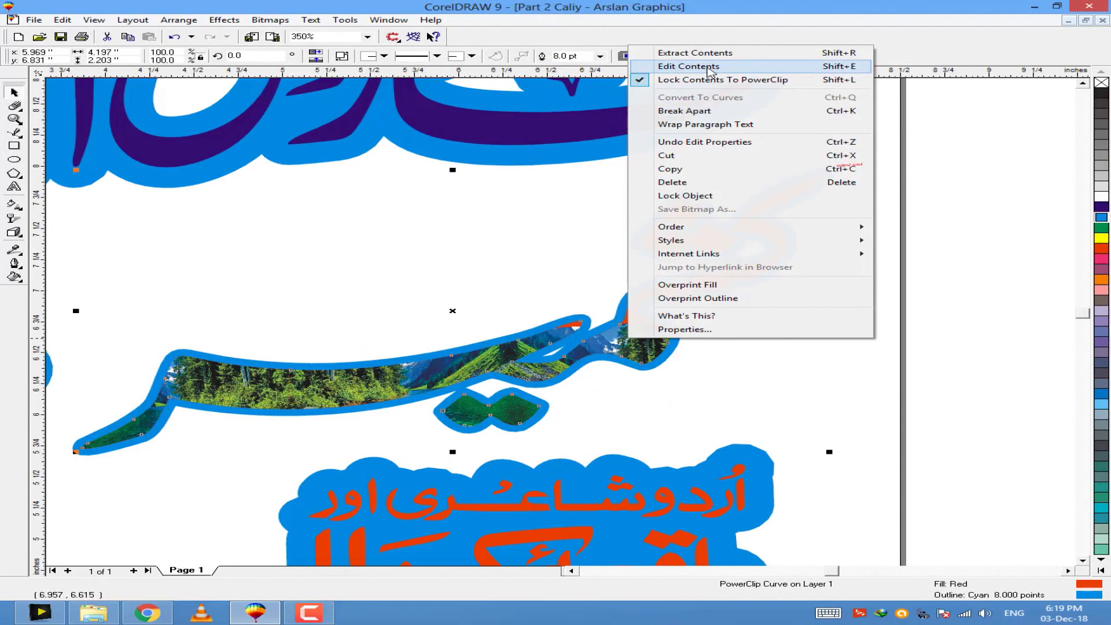
click(666, 69)
scroll(779, 281, down, 2)
drag(917, 443, 229, 293)
drag(663, 346, 899, 249)
- Place a copied end picture over the gap between the two strips and finish editing the PowerClip contents
click(883, 279)
click(684, 286)
scroll(684, 286, up, 2)
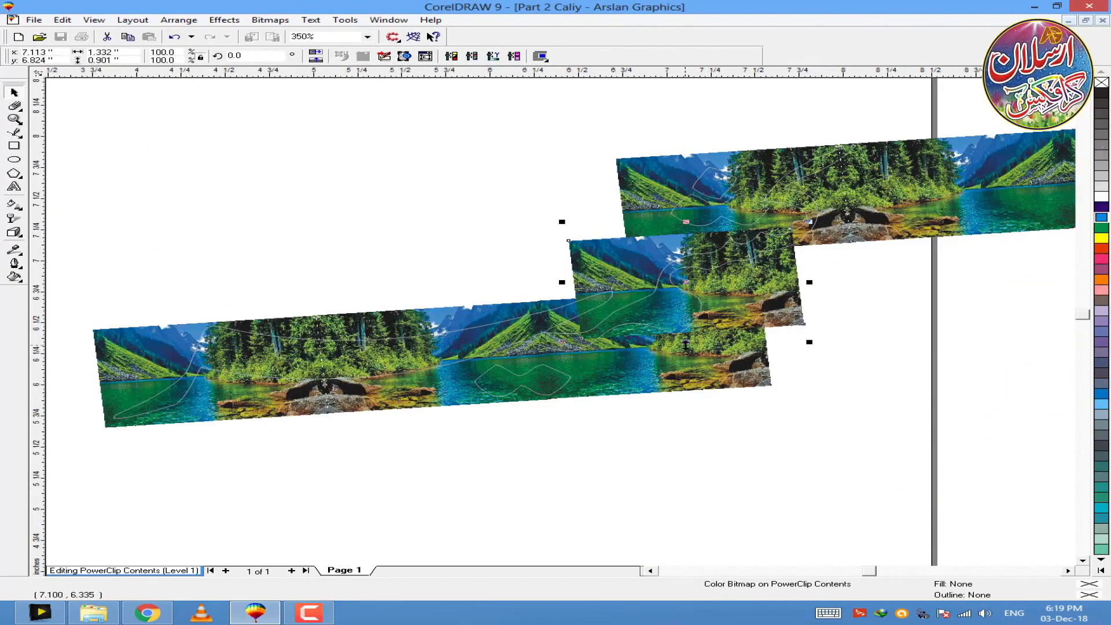
key(alt+c)
key(w)
key(f)
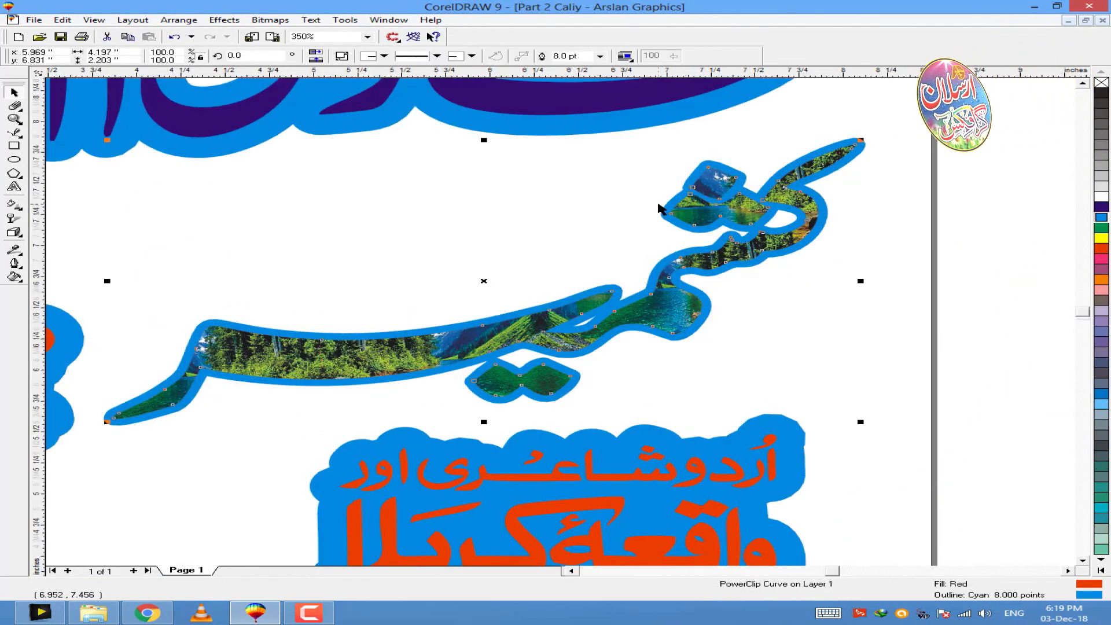
scroll(688, 209, down, 2)
click(1029, 346)
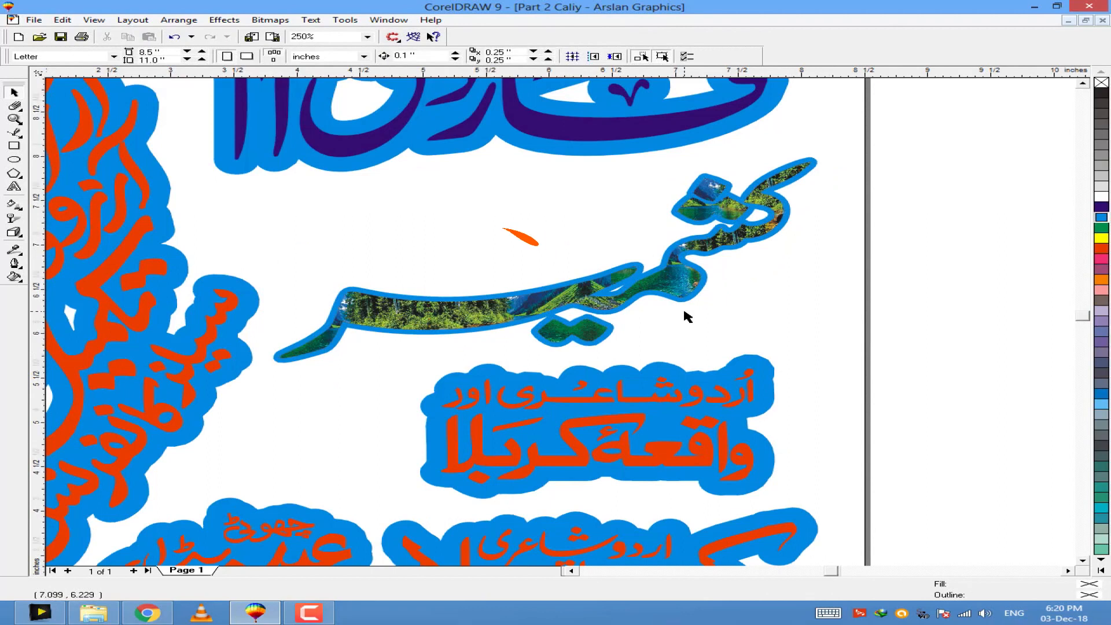
- Give the picture-filled Kashmir lettering a 24 pt black outline
scroll(690, 278, down, 3)
scroll(691, 274, up, 3)
scroll(662, 282, down, 1)
scroll(689, 278, up, 1)
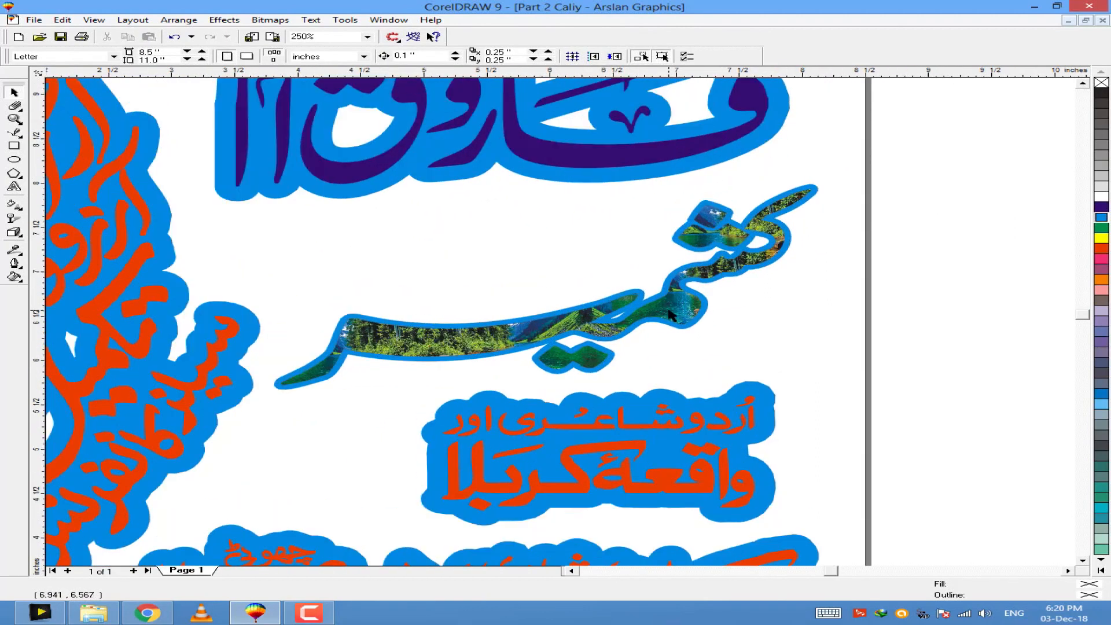
click(687, 274)
click(602, 57)
click(567, 131)
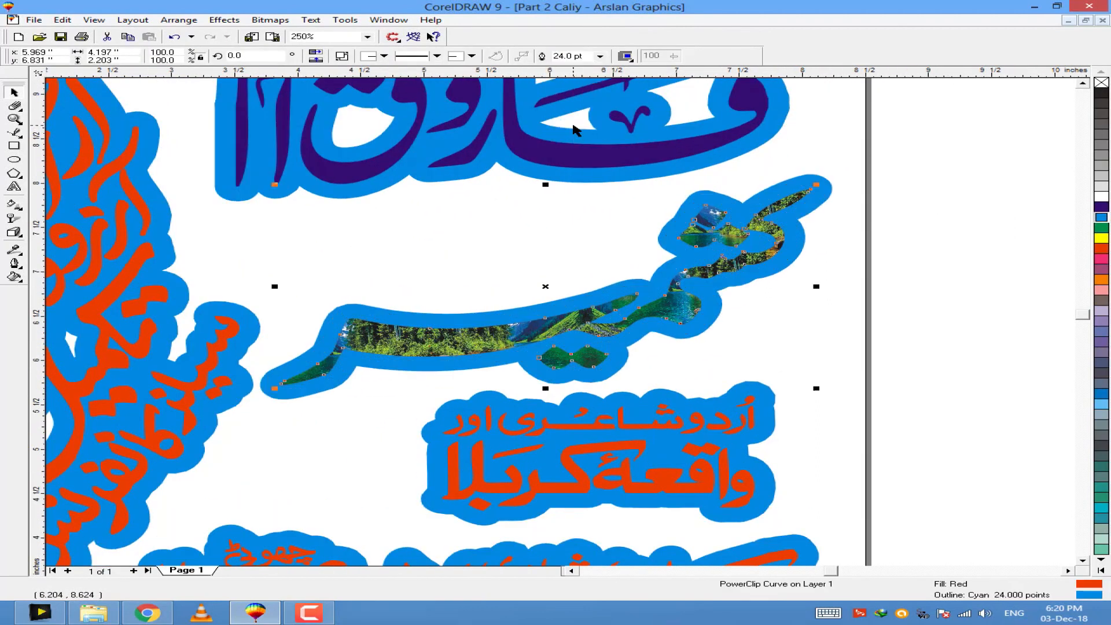
key(ctrl+z)
click(600, 56)
click(567, 131)
right_click(1102, 93)
- Duplicate the black-outlined lettering and give the copy a narrower white outline
drag(705, 290, 681, 284)
right_click(681, 284)
right_click(1101, 197)
click(600, 56)
click(567, 122)
- Align the white-outlined copy and the black-outlined lettering on their horizontal and vertical centers
drag(661, 298, 642, 268)
shift+click(684, 307)
key(c)
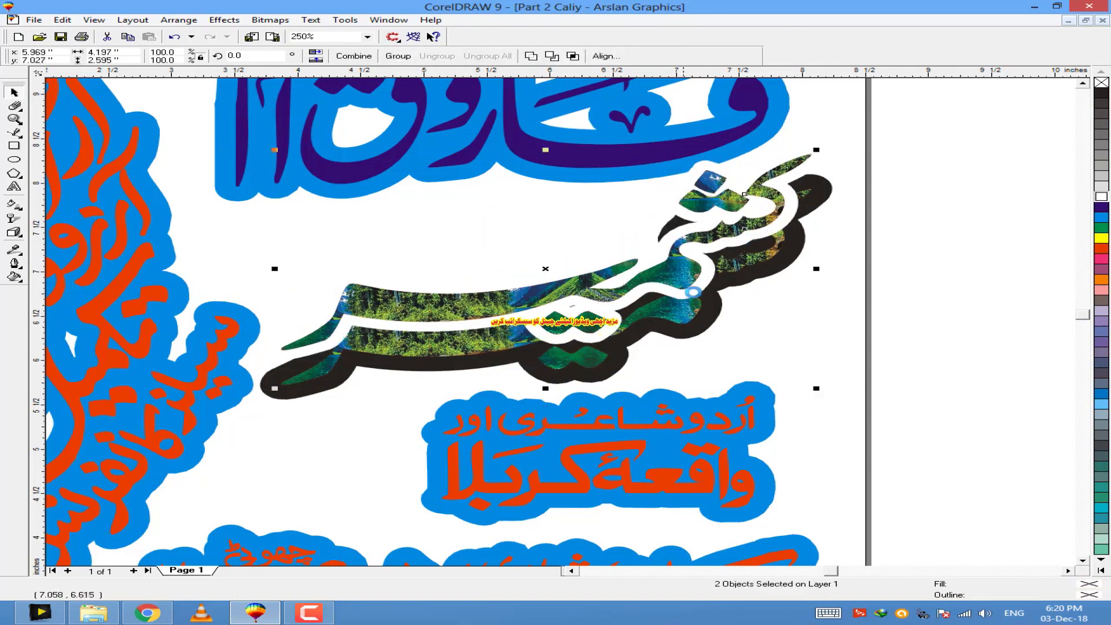
key(e)
click(982, 219)
- Start a linear fountain fill running from red to blue for the cyan-outlined lettering above the Kashmir lettering
scroll(697, 219, down, 3)
scroll(680, 216, up, 1)
scroll(707, 359, down, 1)
click(558, 176)
scroll(558, 177, up, 1)
scroll(558, 176, down, 1)
scroll(558, 177, up, 1)
scroll(552, 165, down, 1)
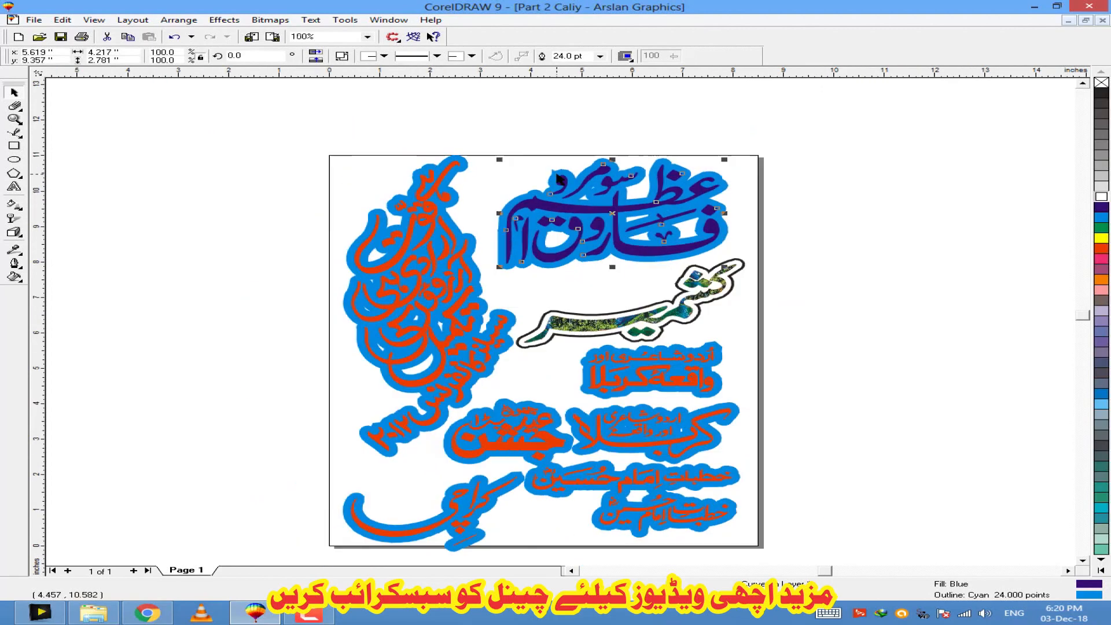
key(F11)
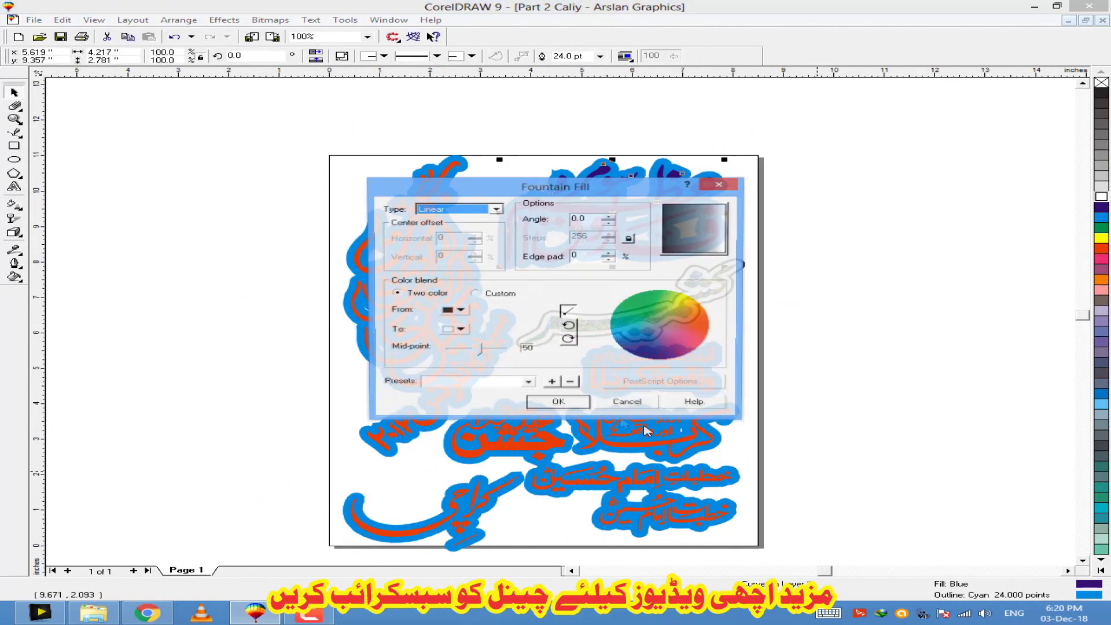
click(464, 311)
click(485, 341)
click(459, 330)
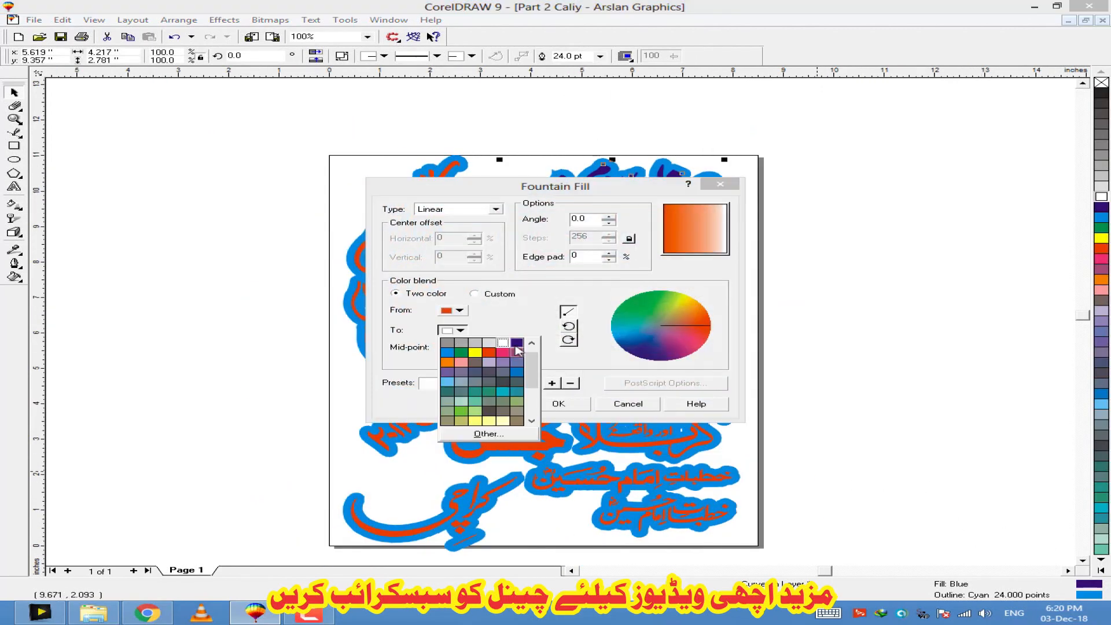
click(498, 354)
- Make the blend custom with intermediate stops of blue at 17%, yellow at 33%, green, red and cyan, and apply the fountain fill
click(474, 293)
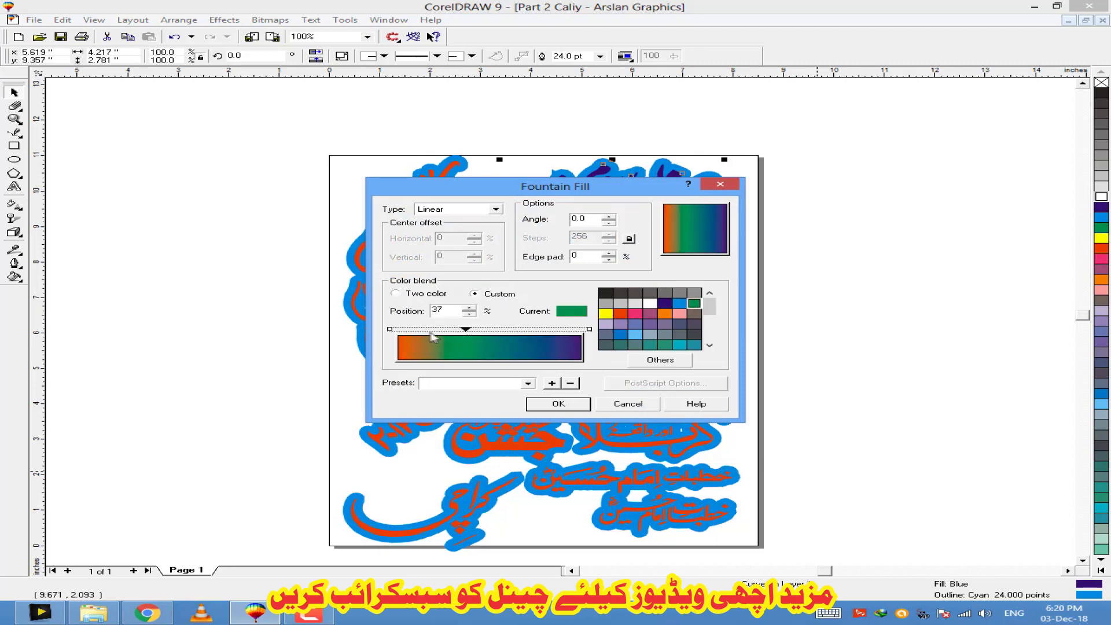
click(663, 303)
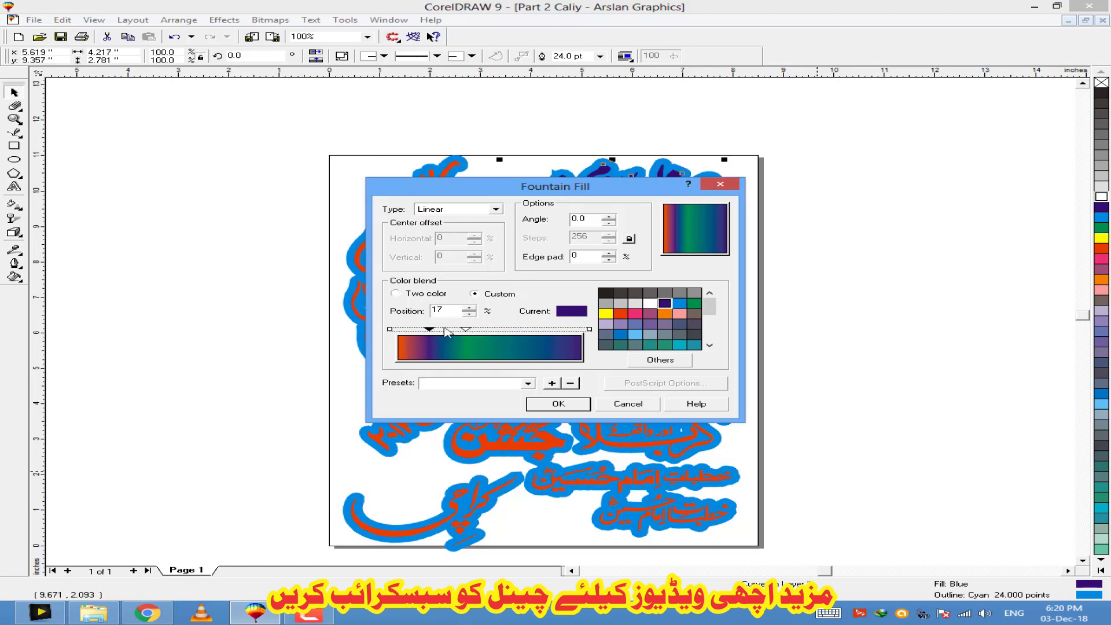
double_click(445, 329)
mouse_move(466, 330)
mouse_down()
mouse_move(484, 329)
mouse_move(458, 329)
mouse_up()
click(605, 314)
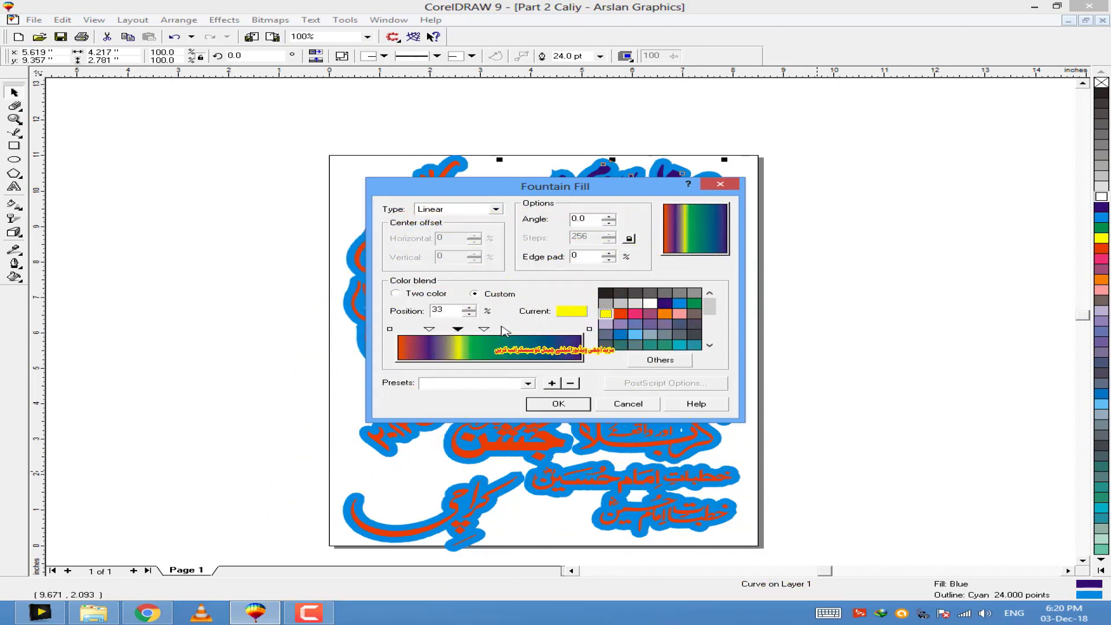
click(621, 313)
click(681, 303)
click(556, 403)
- Change the outline of the fountain-filled lettering to red, undoing a yellow trial
scroll(659, 147, up, 1)
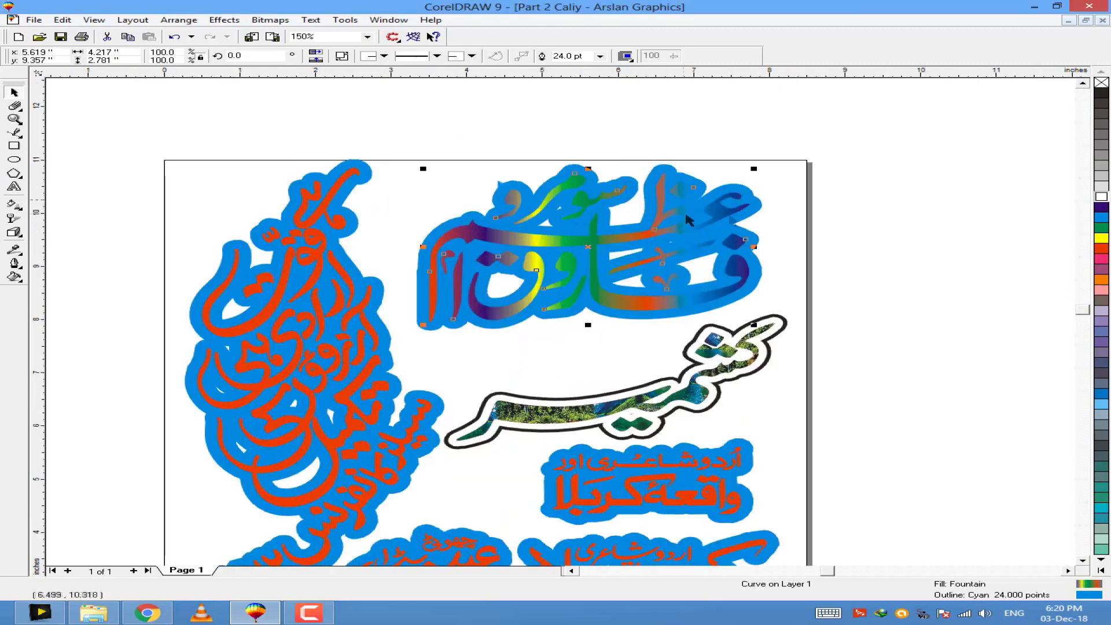
right_click(1106, 239)
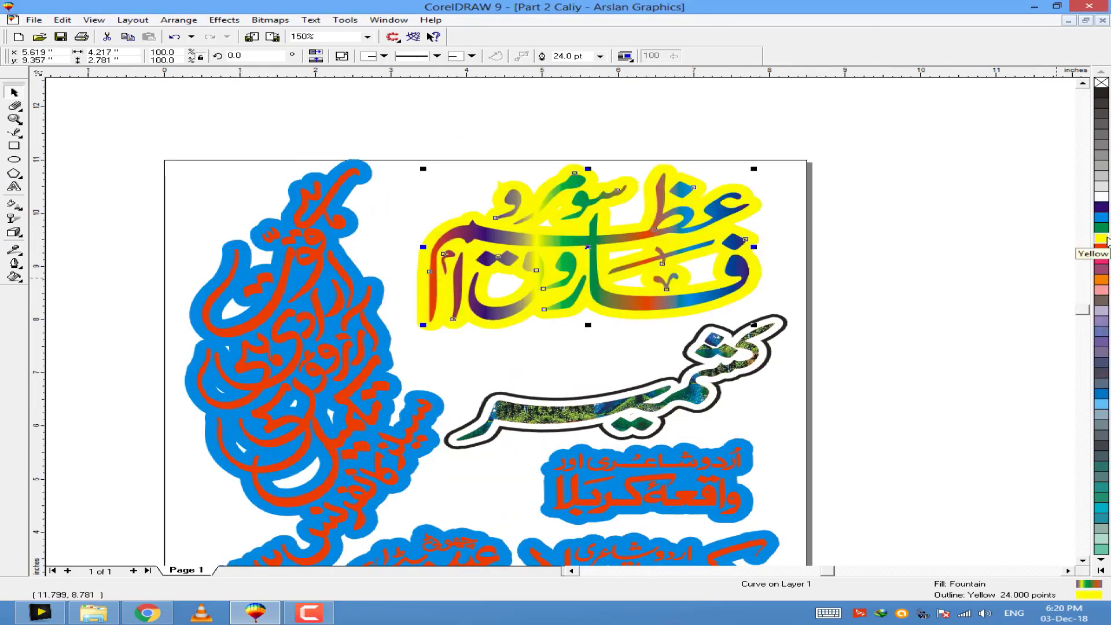
key(ctrl+z)
right_click(1098, 249)
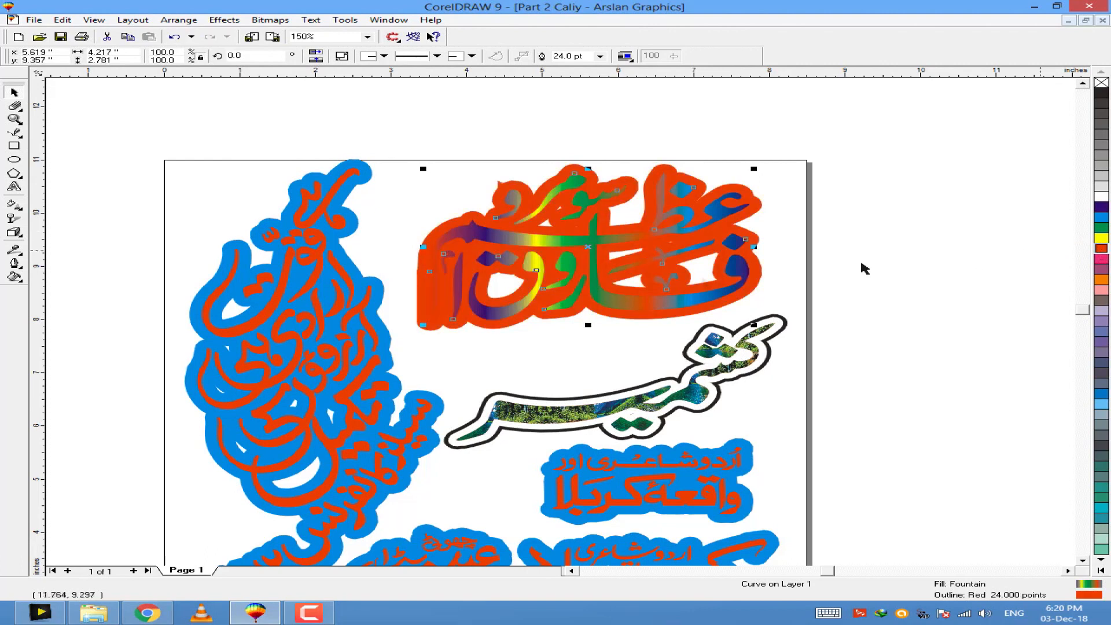
- Duplicate the red-outlined lettering and give the copy a 16 pt white outline
drag(655, 303, 635, 295)
right_click(634, 295)
right_click(1101, 197)
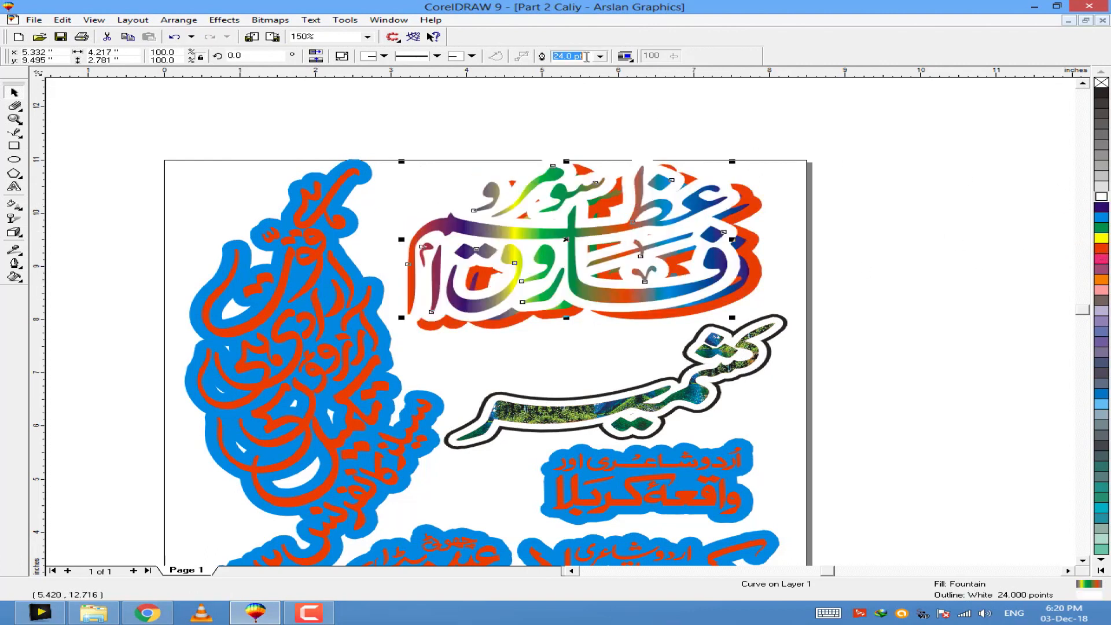
key(Return)
- Align the white-outlined copy and the red-outlined lettering on their horizontal and vertical centers
drag(677, 262, 646, 236)
shift+click(655, 305)
key(c)
key(e)
click(685, 134)
- Set the angle of the white-outlined copy's fountain fill to -42.0
click(685, 304)
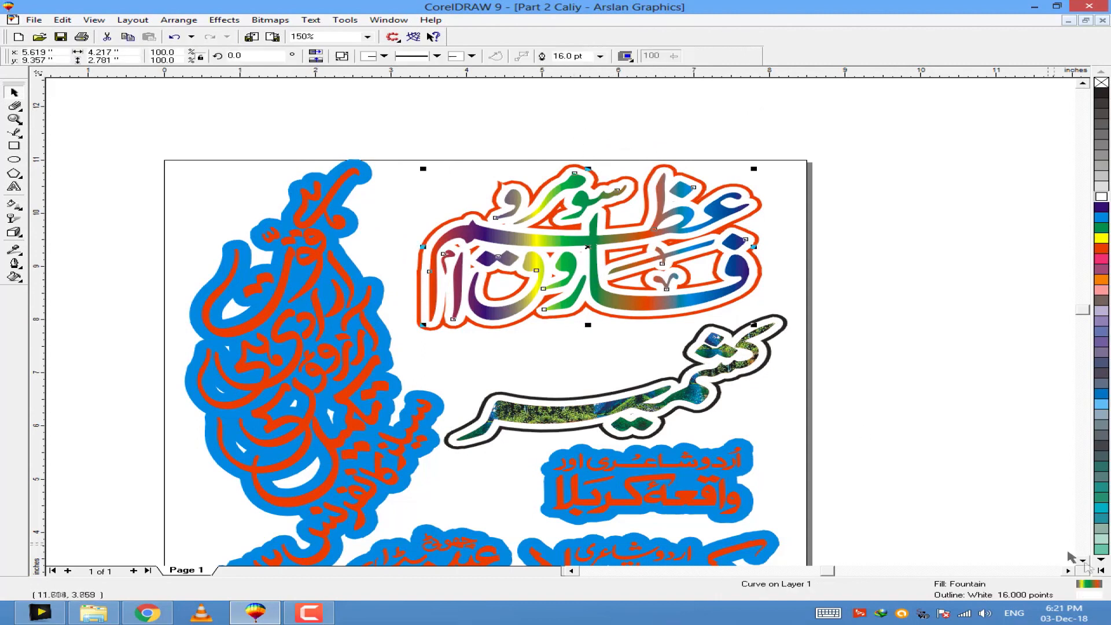
double_click(1091, 586)
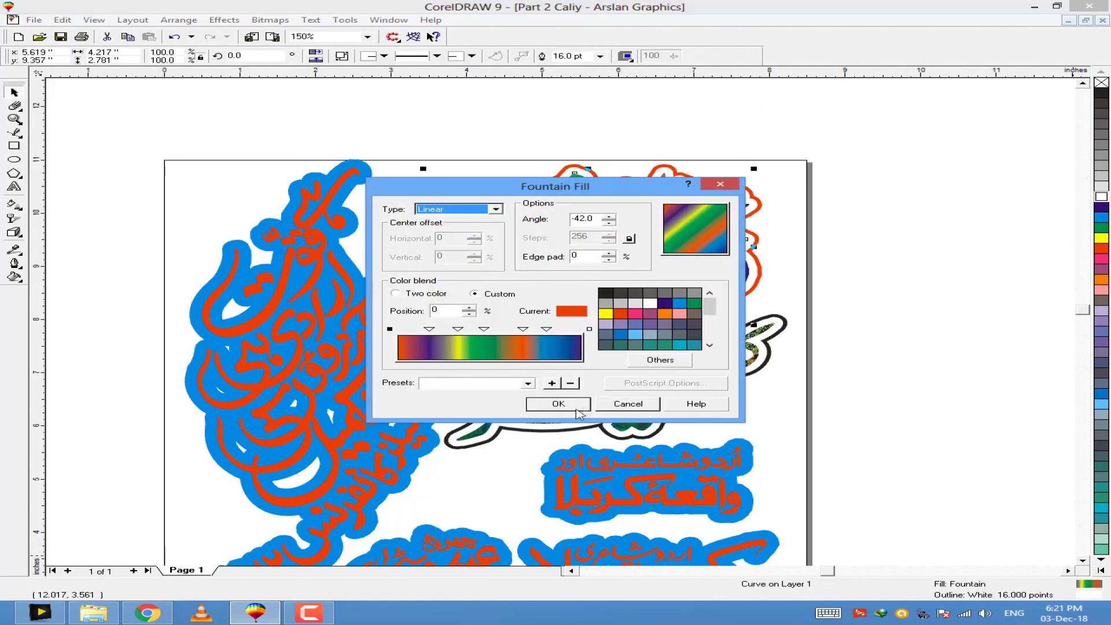
click(582, 405)
scroll(678, 141, up, 3)
click(704, 113)
- Rework the copy's fountain fill with a narrow yellow band between blue and green, placing the green stop at 40%
scroll(704, 113, down, 3)
scroll(684, 178, up, 1)
click(694, 330)
double_click(1100, 587)
double_click(1109, 49)
double_click(1086, 583)
drag(585, 187, 832, 257)
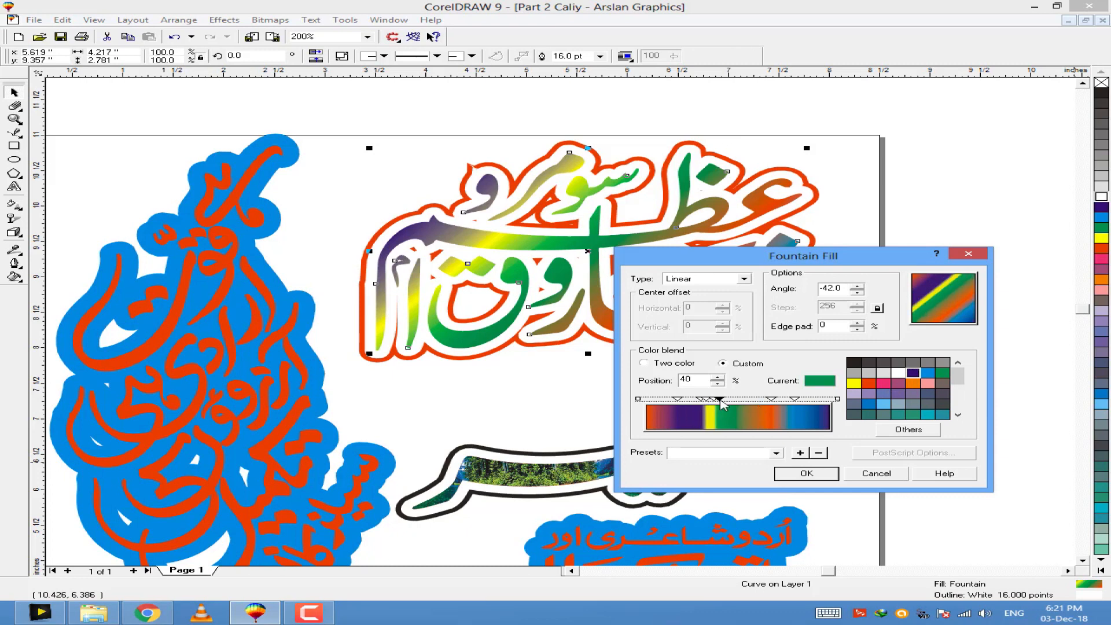
click(806, 474)
key(F3)
click(848, 278)
click(455, 346)
key(F4)
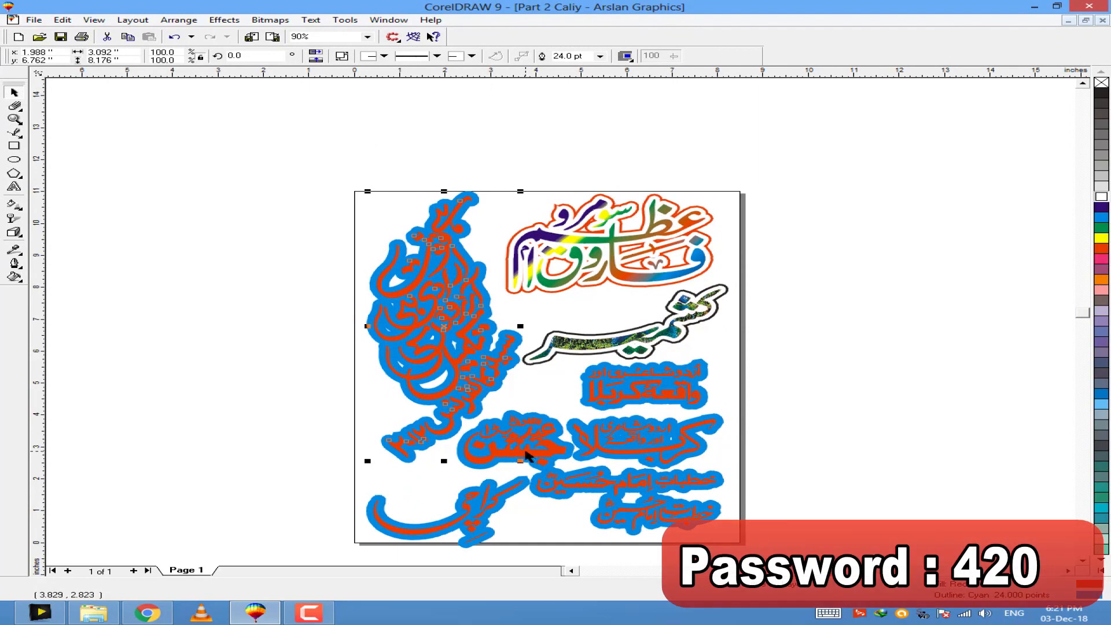
shift+click(529, 455)
shift+click(652, 489)
drag(660, 390, 1082, 583)
key(ctrl+z)
- Fill the tall lettering with a custom fountain blend of red, pink at 30%, yellow at 55%, cyan, and red at 100%
click(449, 345)
key(F11)
click(474, 294)
click(620, 313)
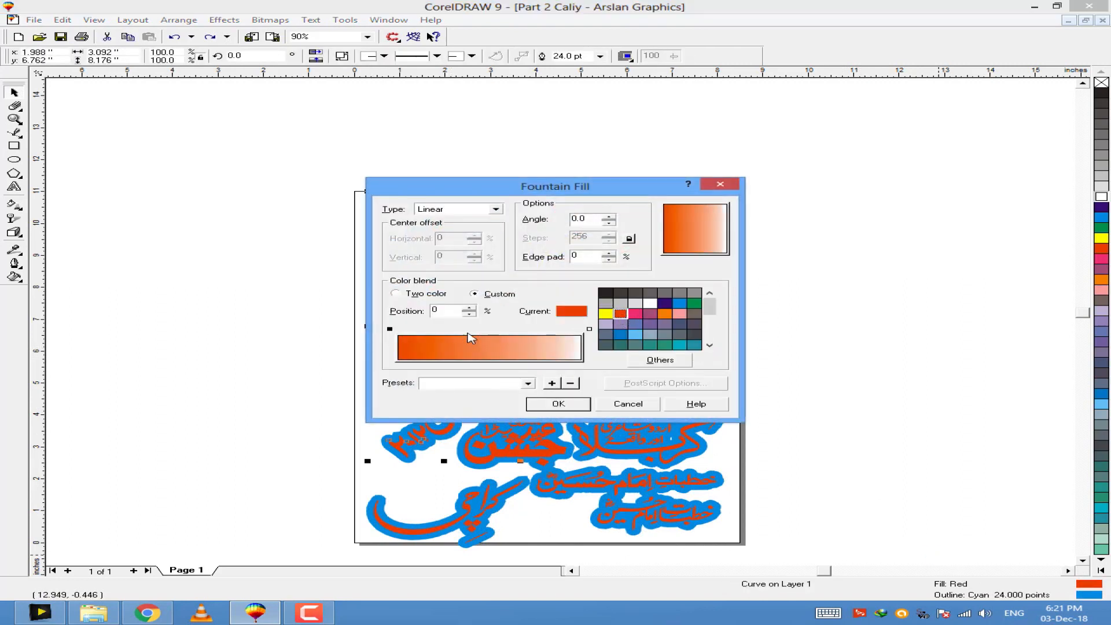
click(635, 313)
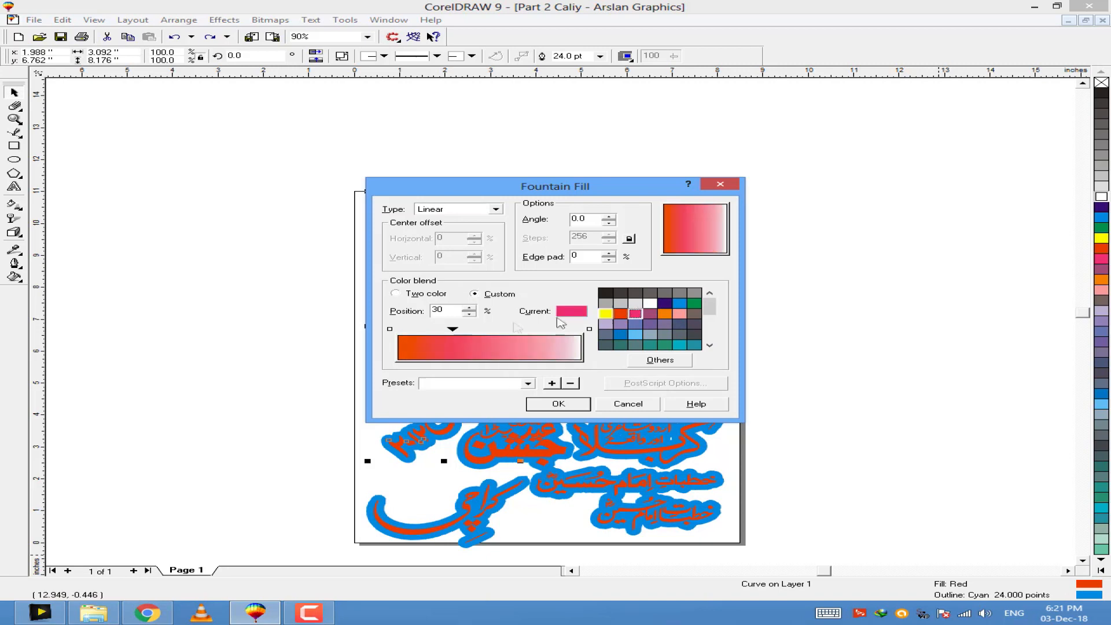
click(606, 314)
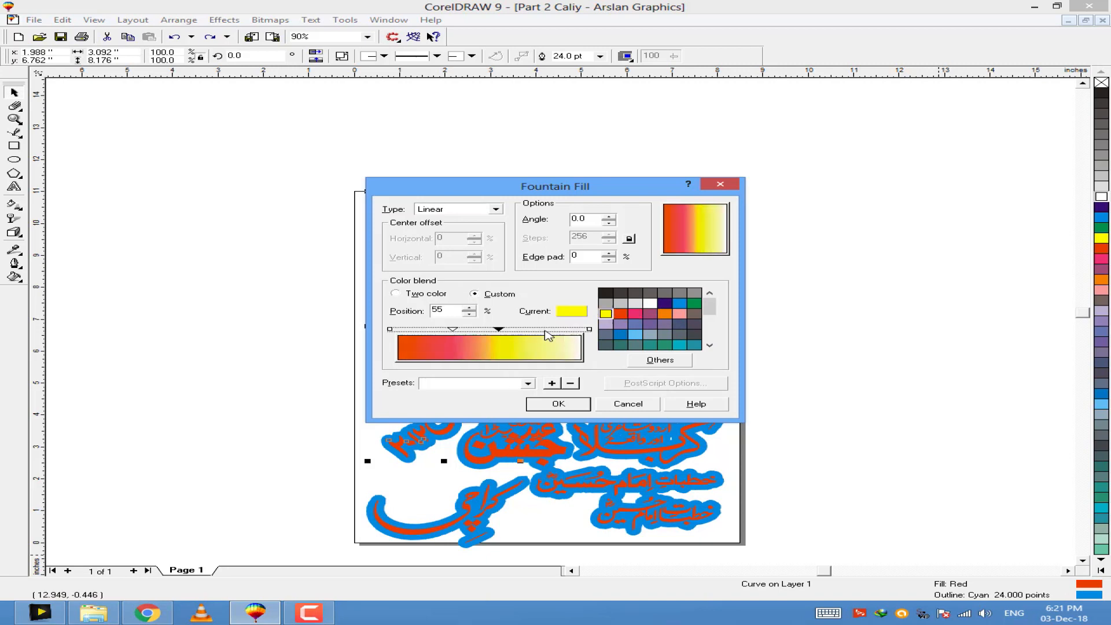
click(679, 303)
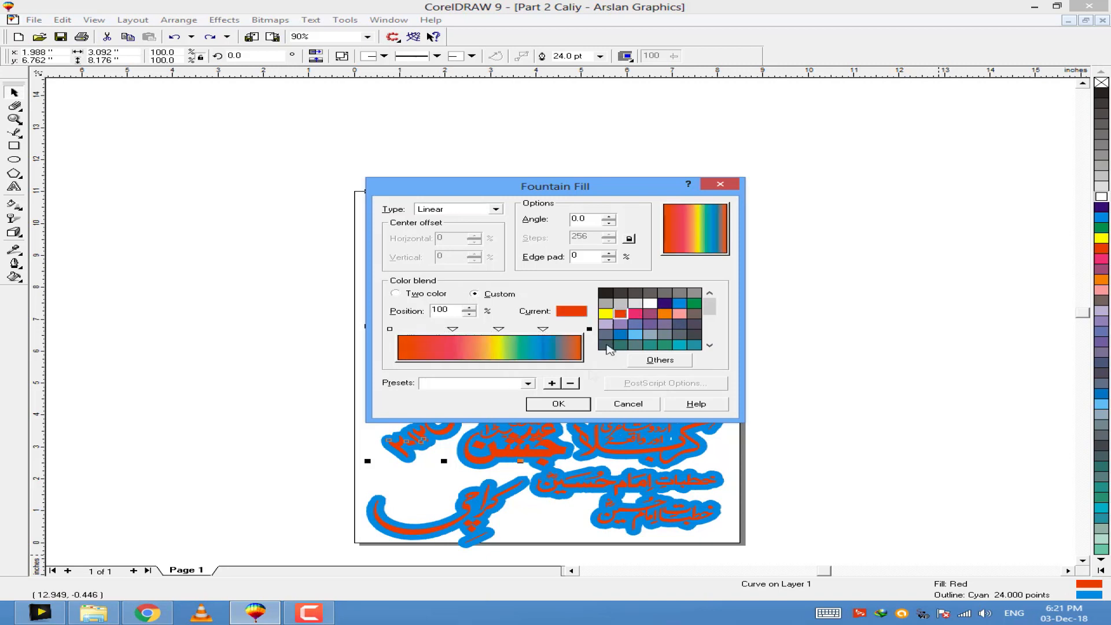
click(563, 408)
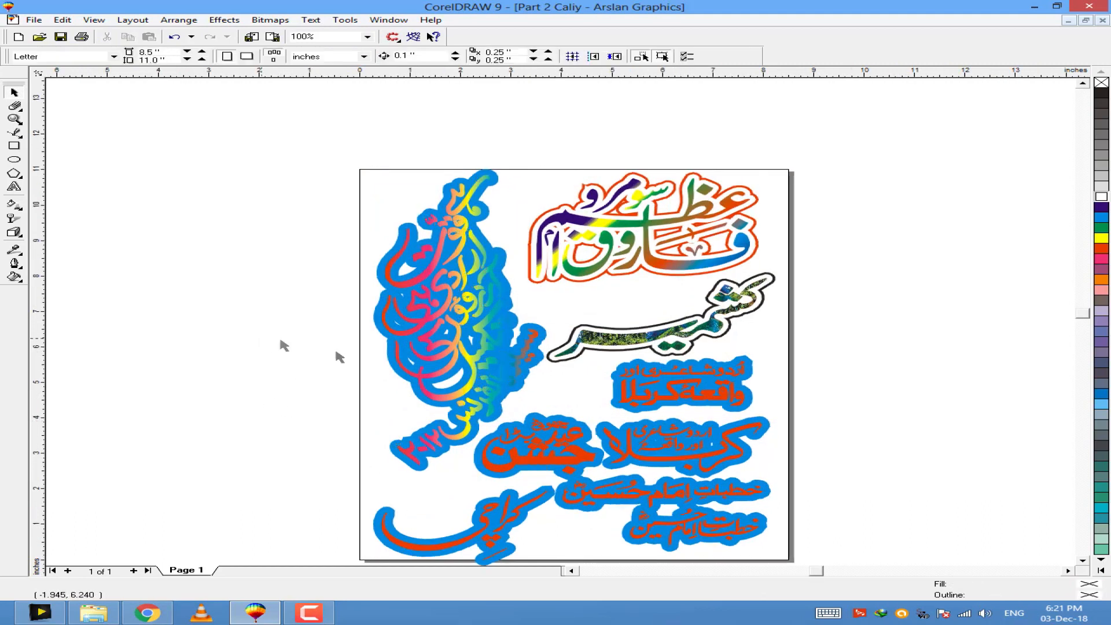
- Try blue and yellow outlines on the tall lettering, settling on red
right_click(1103, 208)
right_click(1101, 237)
right_click(1101, 249)
- Duplicate the tall red-outlined lettering and give the copy a narrower white outline
right_click(428, 314)
drag(457, 314, 417, 273)
right_click(1102, 197)
click(570, 123)
- Align the tall white-outlined copy with its red-outlined original on the horizontal and vertical centers
shift+click(515, 365)
key(c)
key(e)
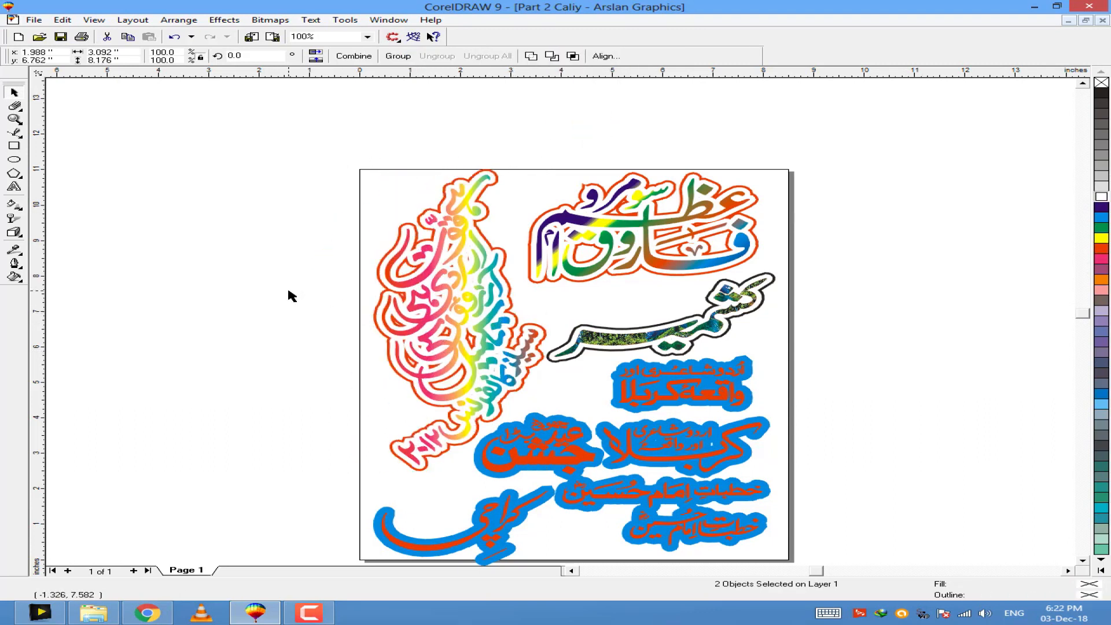
click(288, 291)
- Replace the fill of the tall white-outlined copy with solid red
scroll(486, 216, down, 2)
scroll(483, 296, up, 1)
click(470, 294)
click(1101, 248)
click(913, 293)
- Build a custom linear fountain fill from red through an orange stop at 12% to yellow for the three remaining cyan-outlined objects
scroll(671, 547, up, 2)
drag(661, 312, 691, 344)
key(ctrl+z)
shift+click(400, 428)
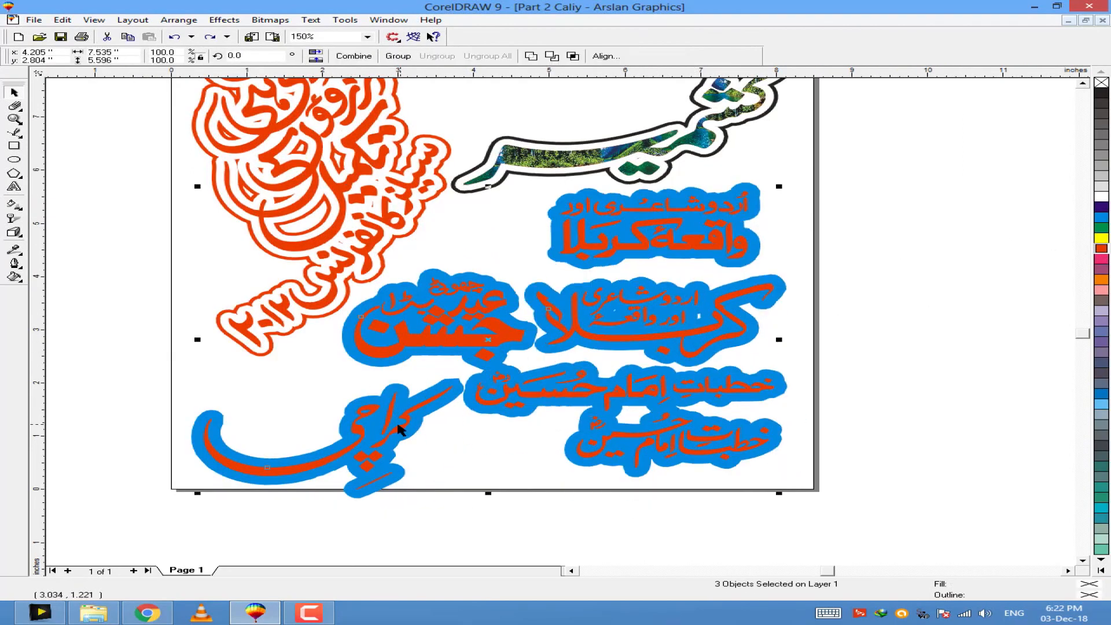
key(F11)
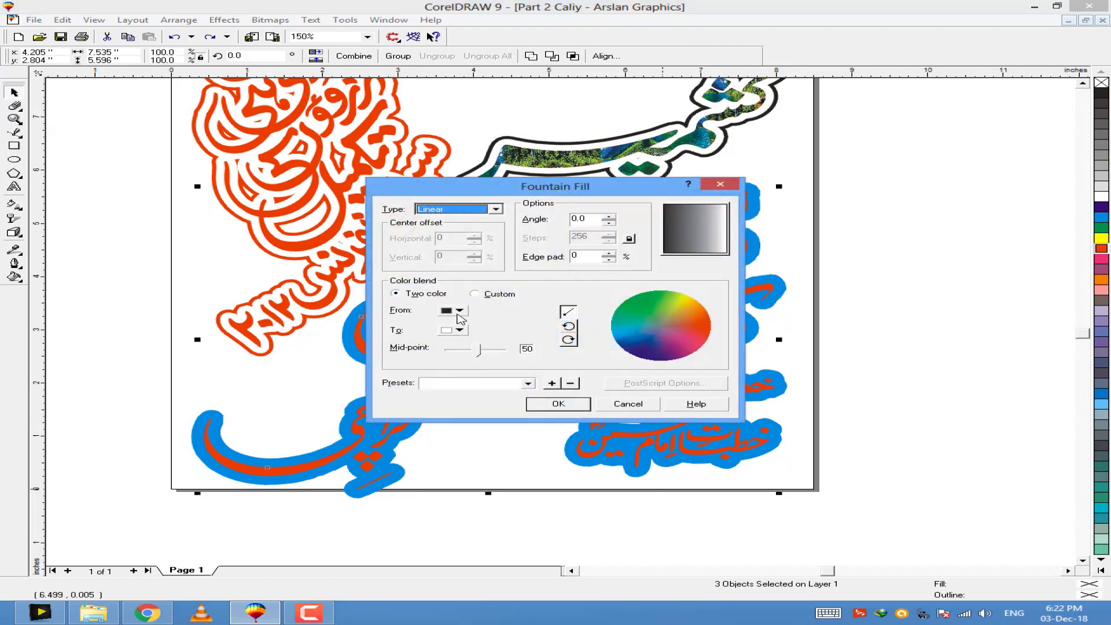
click(453, 311)
click(447, 351)
click(474, 293)
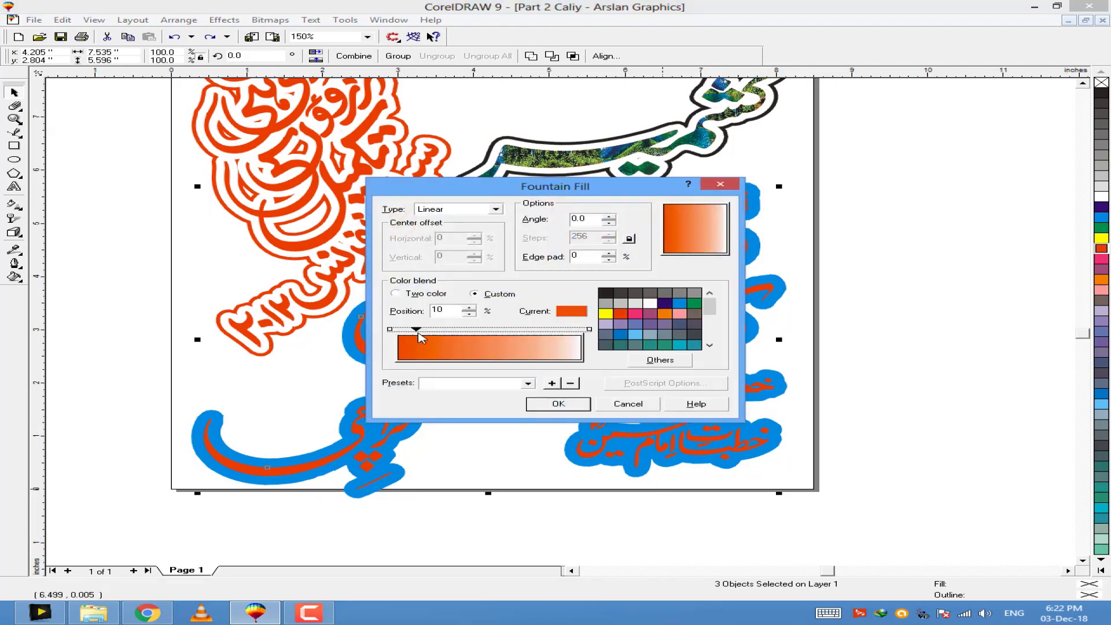
click(605, 313)
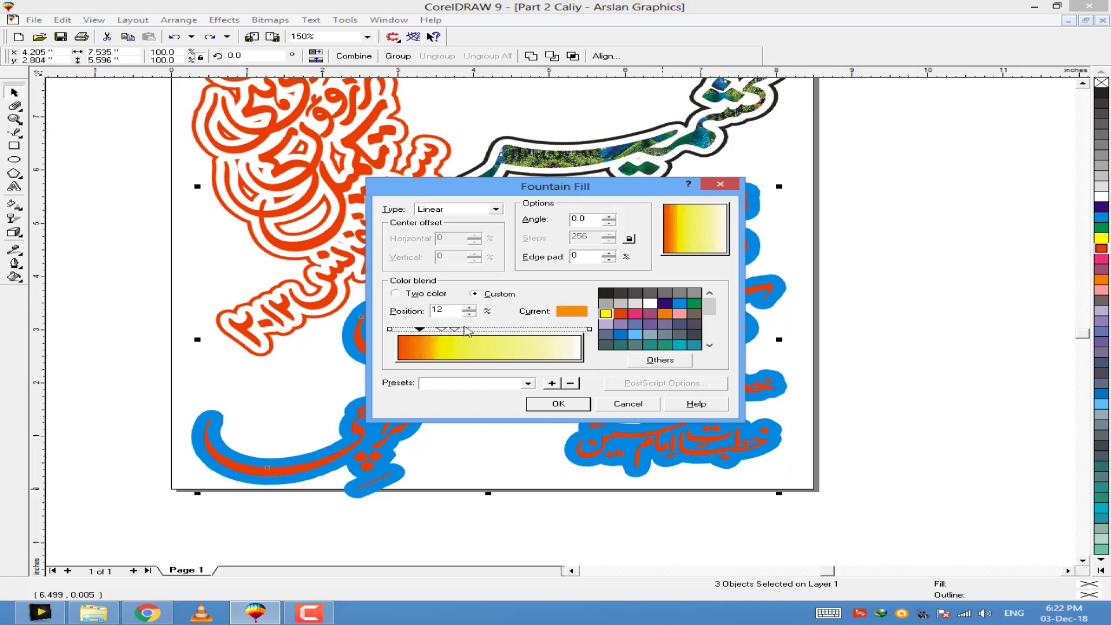